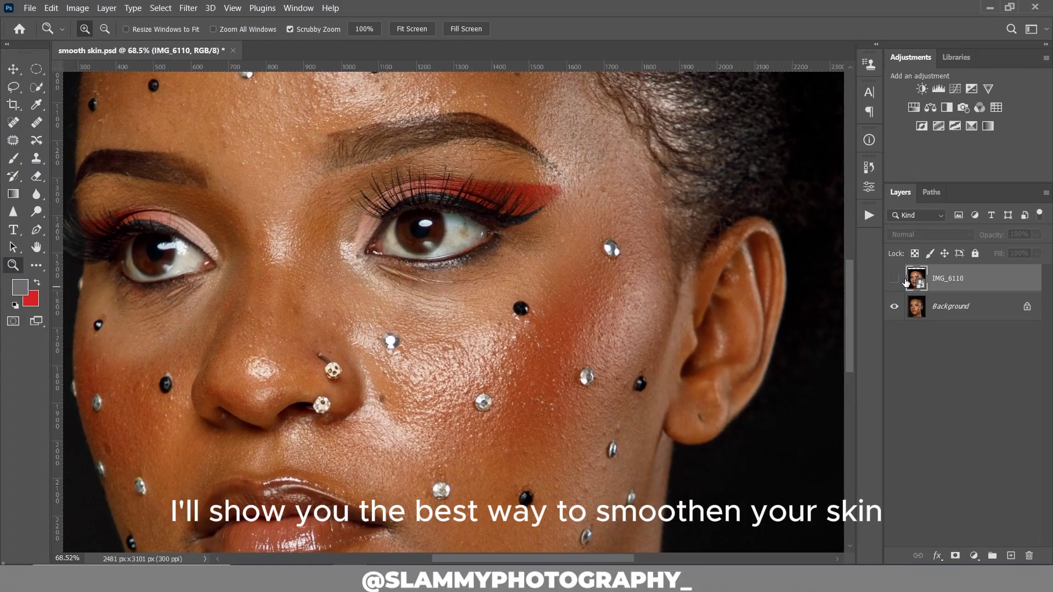
Compare the retouched IMG_6110 layer against Background, fit on screen, then delete IMG_6110
{"action": "left_click", "coordinate": [893, 280]}
{"action": "left_click_drag", "start_coordinate": [524, 431], "coordinate": [528, 356]}
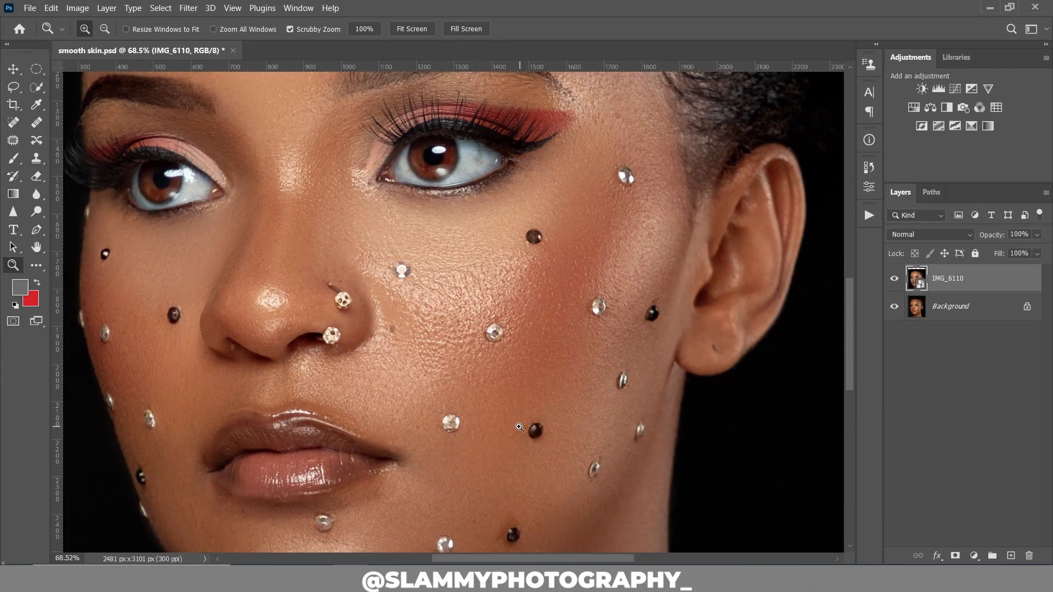
{"action": "left_click_drag", "start_coordinate": [482, 424], "coordinate": [455, 328]}
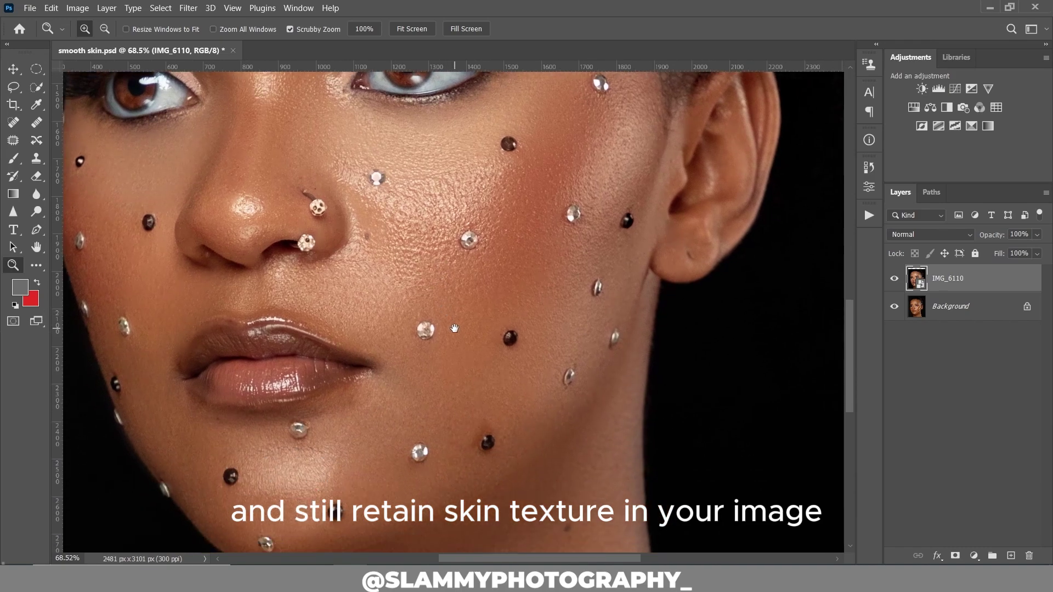
{"action": "left_click", "coordinate": [232, 8]}
{"action": "left_click", "coordinate": [258, 130]}
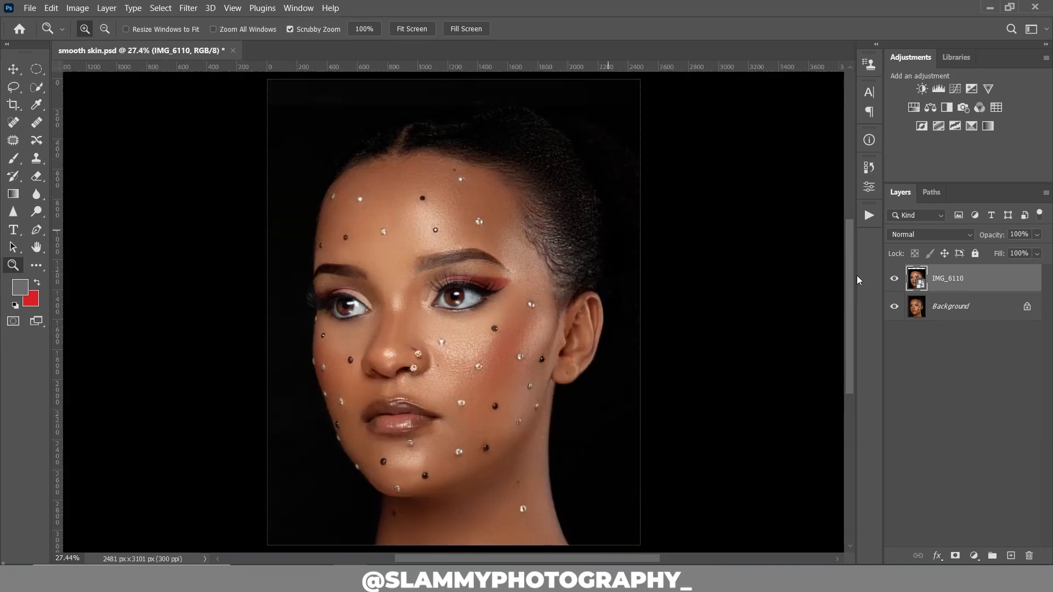
{"action": "left_click", "coordinate": [895, 280]}
{"action": "left_click_drag", "start_coordinate": [995, 283], "coordinate": [1030, 553]}
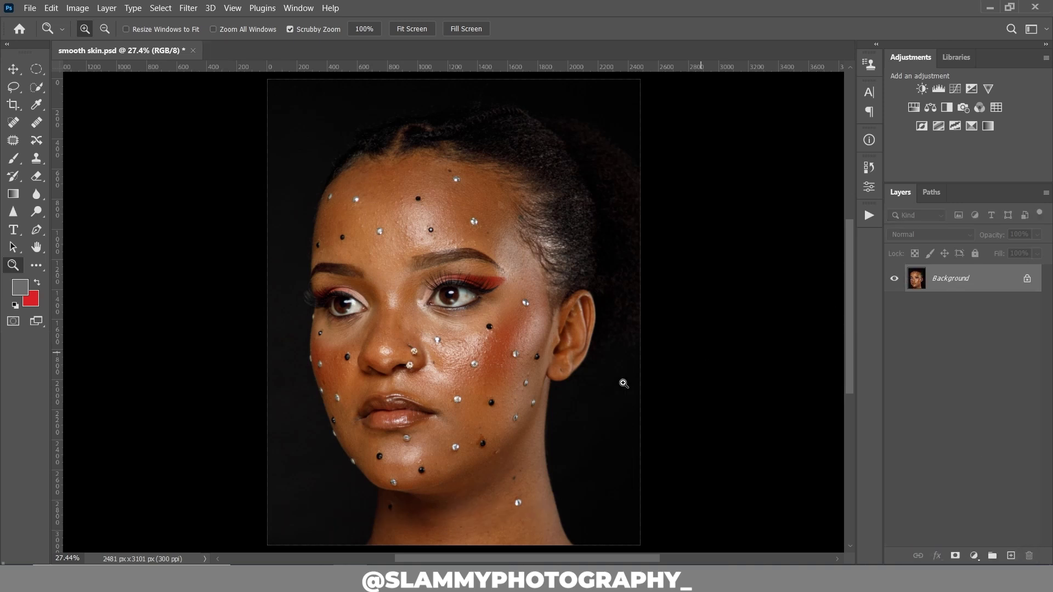
Run the autoFix FS action on the portrait and zoom in on the cheek
{"action": "left_click", "coordinate": [869, 215]}
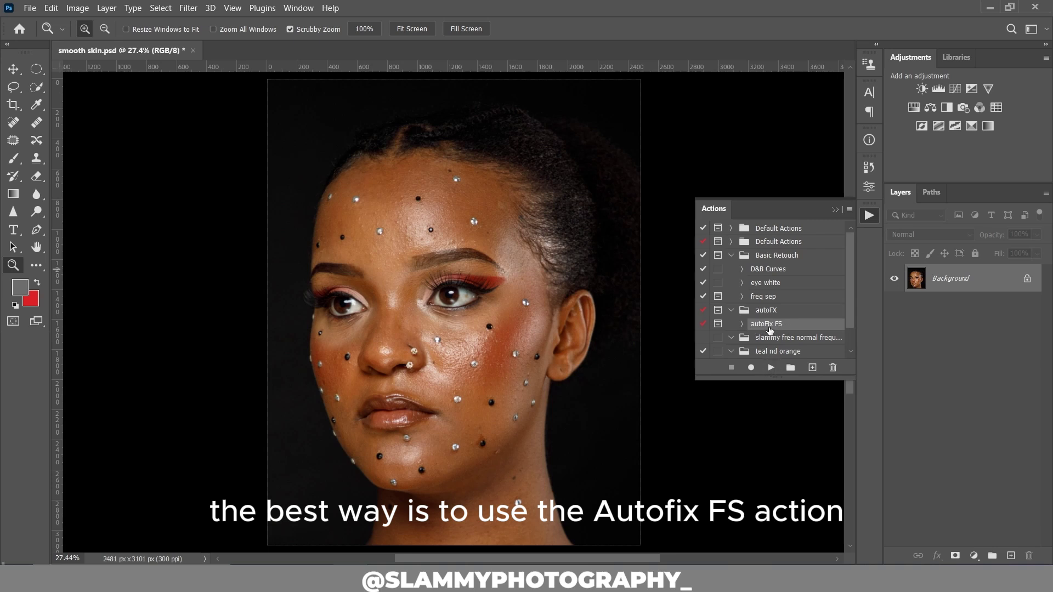
{"action": "left_click", "coordinate": [771, 368]}
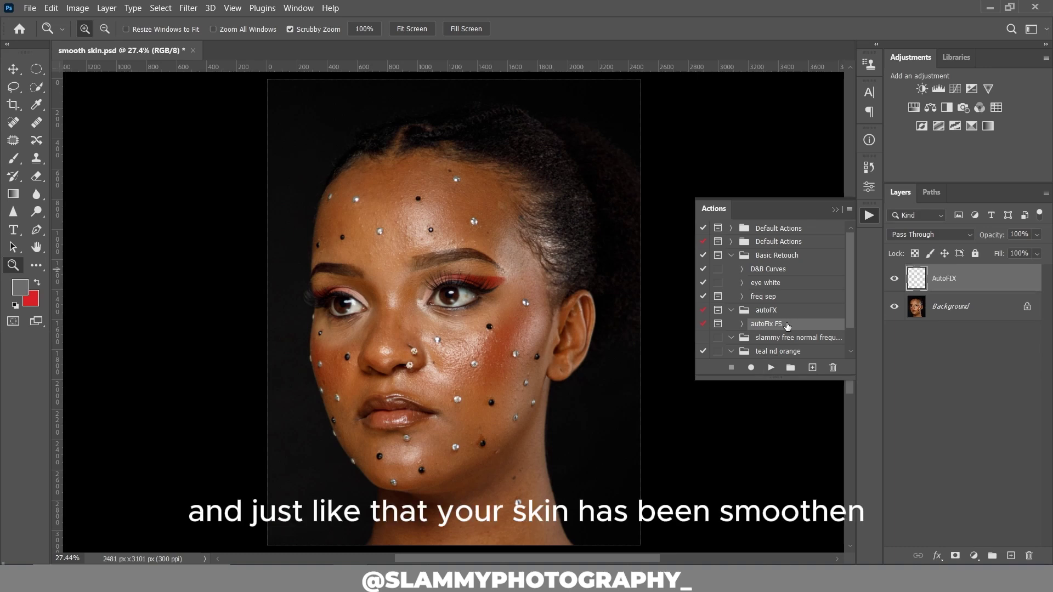
{"action": "left_click_drag", "start_coordinate": [477, 351], "coordinate": [511, 386]}
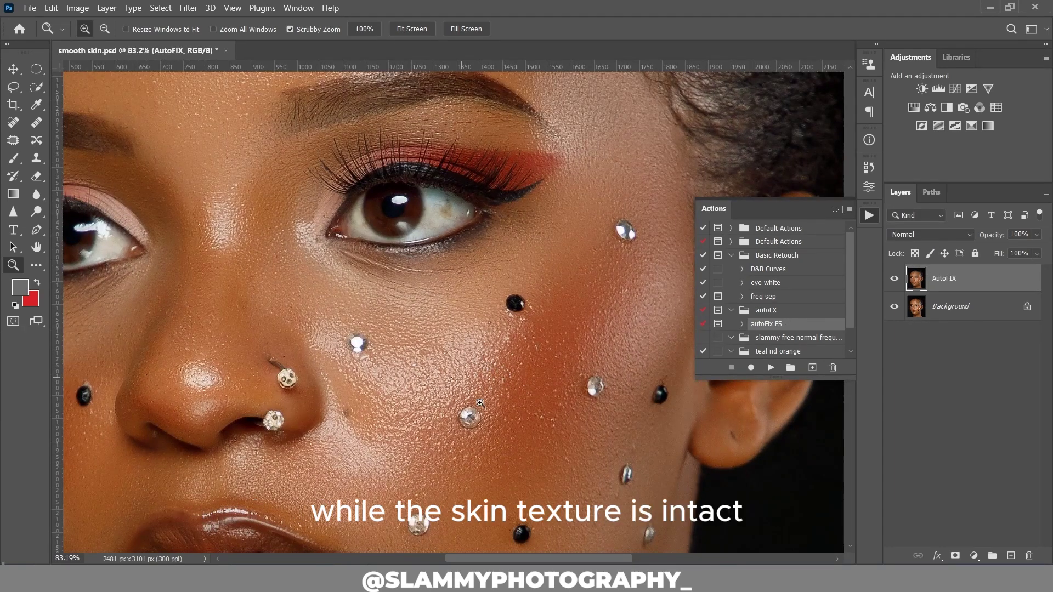
Compare the AutoFIX layer on and off at cheek and forehead, then fit on screen
{"action": "left_click", "coordinate": [894, 281]}
{"action": "left_click", "coordinate": [894, 281]}
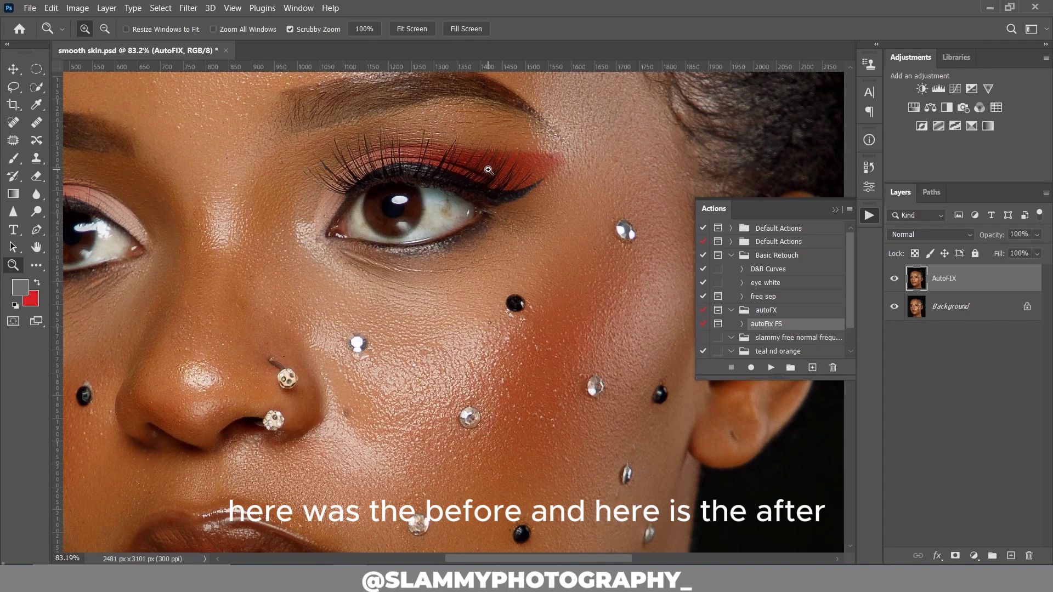
{"action": "left_click_drag", "start_coordinate": [447, 127], "coordinate": [508, 478]}
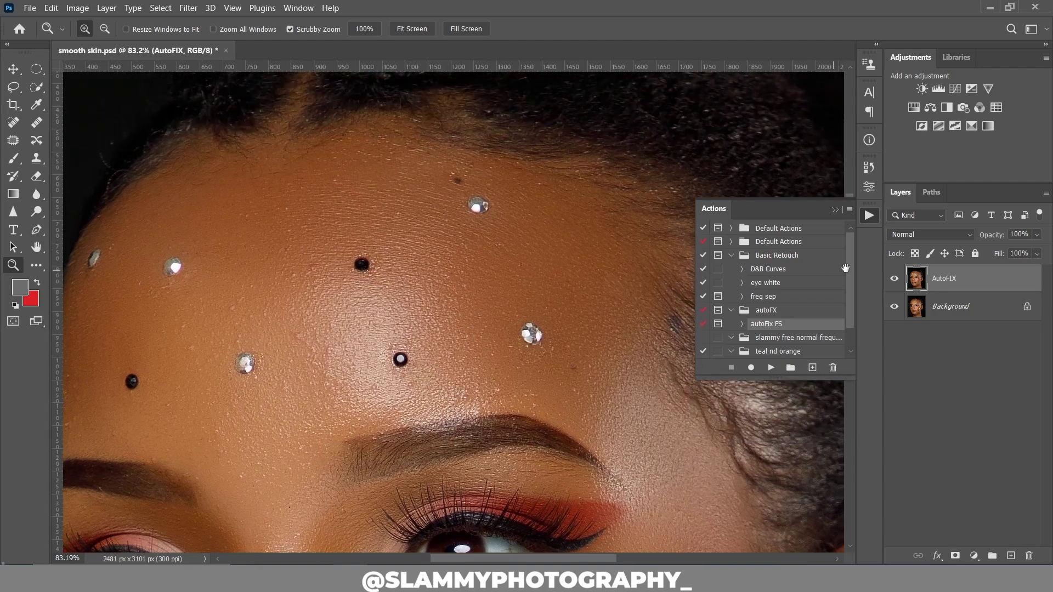
{"action": "left_click", "coordinate": [894, 280]}
{"action": "left_click", "coordinate": [894, 279]}
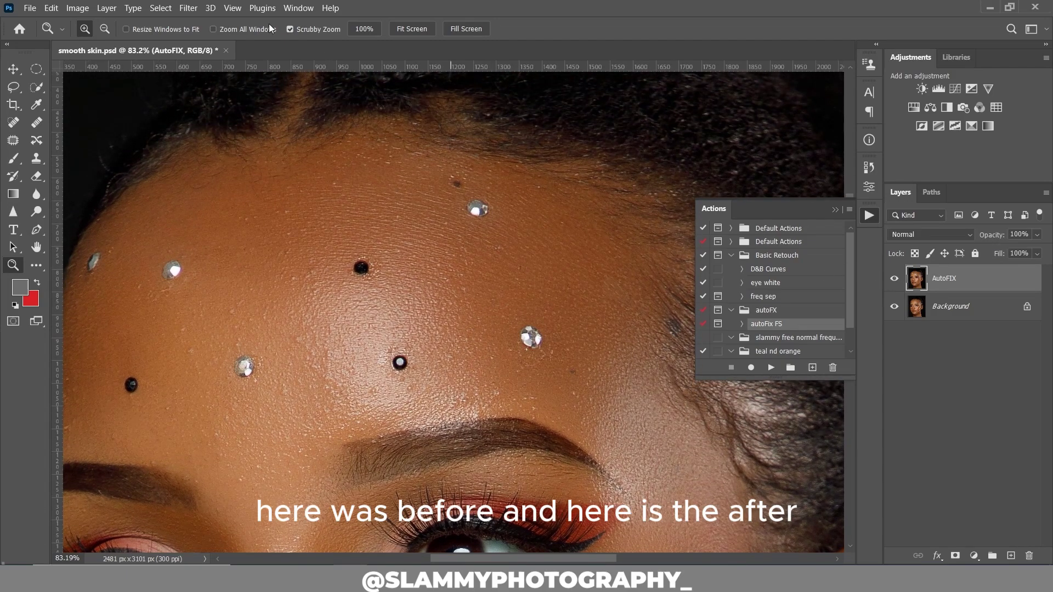
{"action": "left_click", "coordinate": [232, 8]}
{"action": "left_click", "coordinate": [271, 131]}
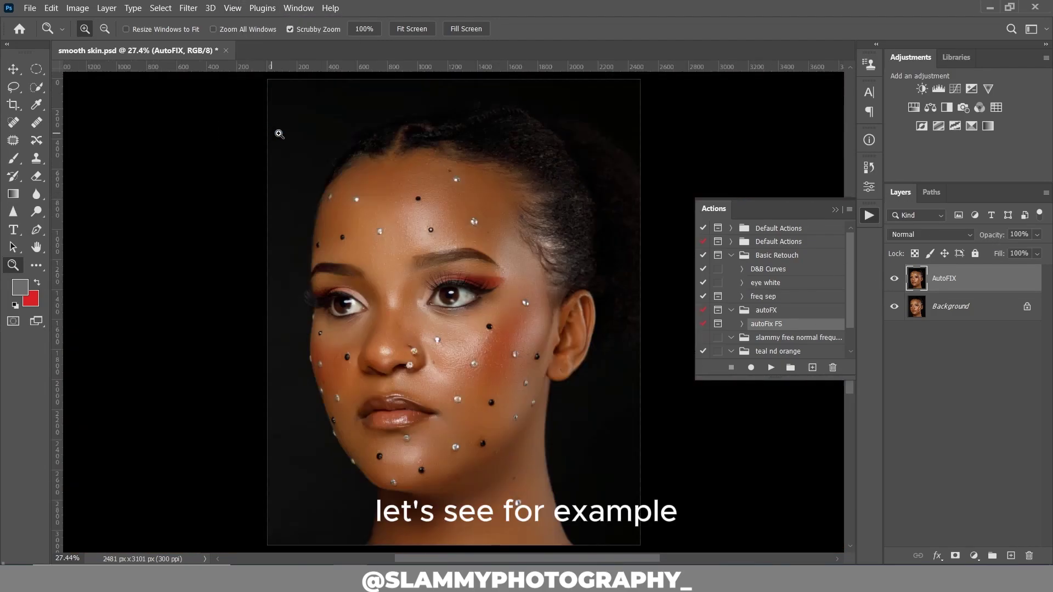
Delete the AutoFIX layer and run the freq sep action with Median radius 4
{"action": "left_click_drag", "start_coordinate": [989, 282], "coordinate": [1029, 555]}
{"action": "left_click", "coordinate": [769, 296]}
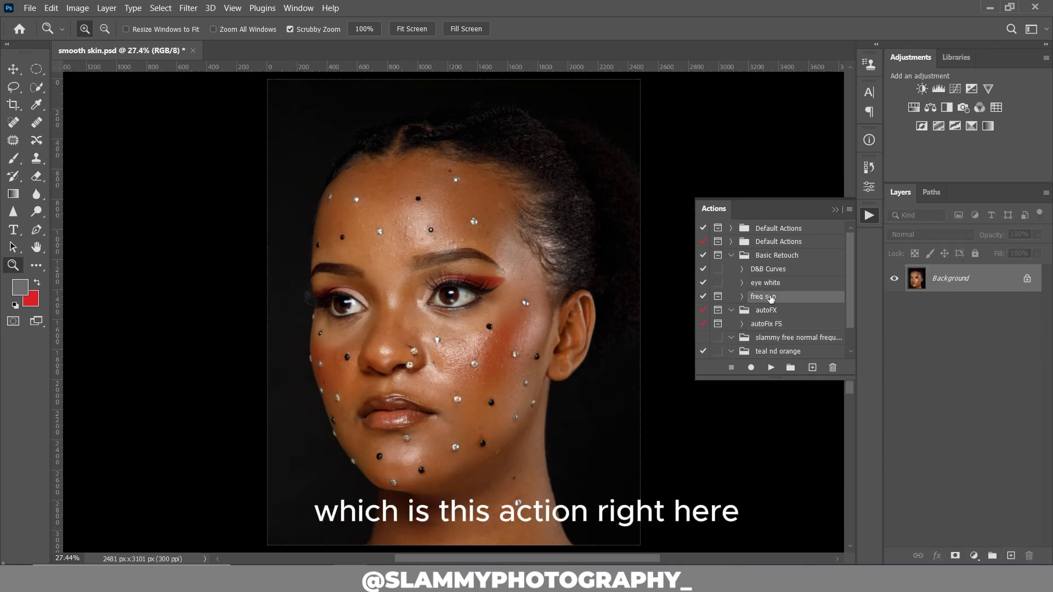
{"action": "left_click", "coordinate": [771, 369]}
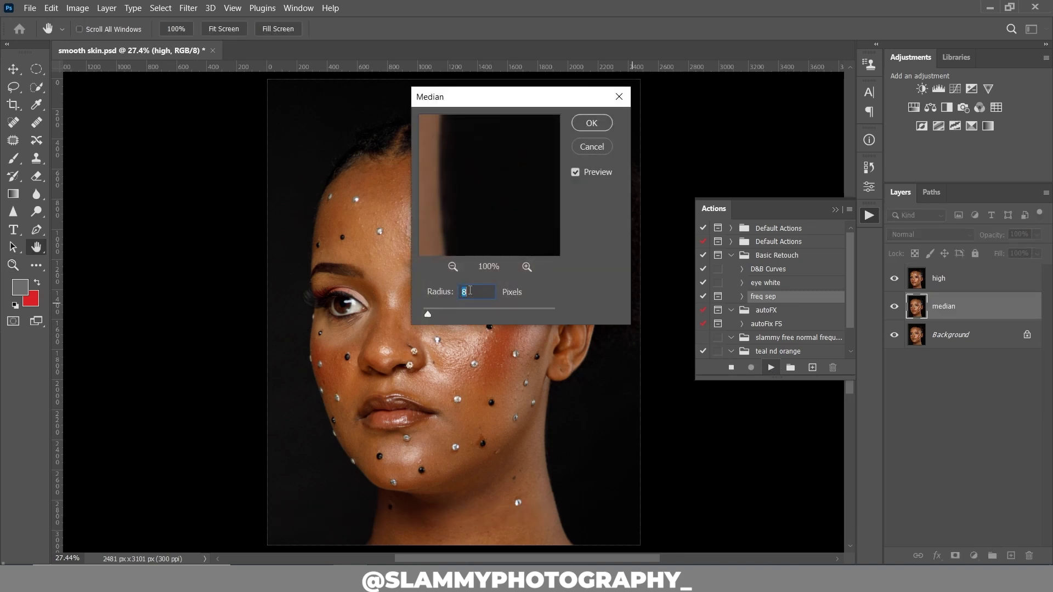
{"action": "type", "text": "4"}
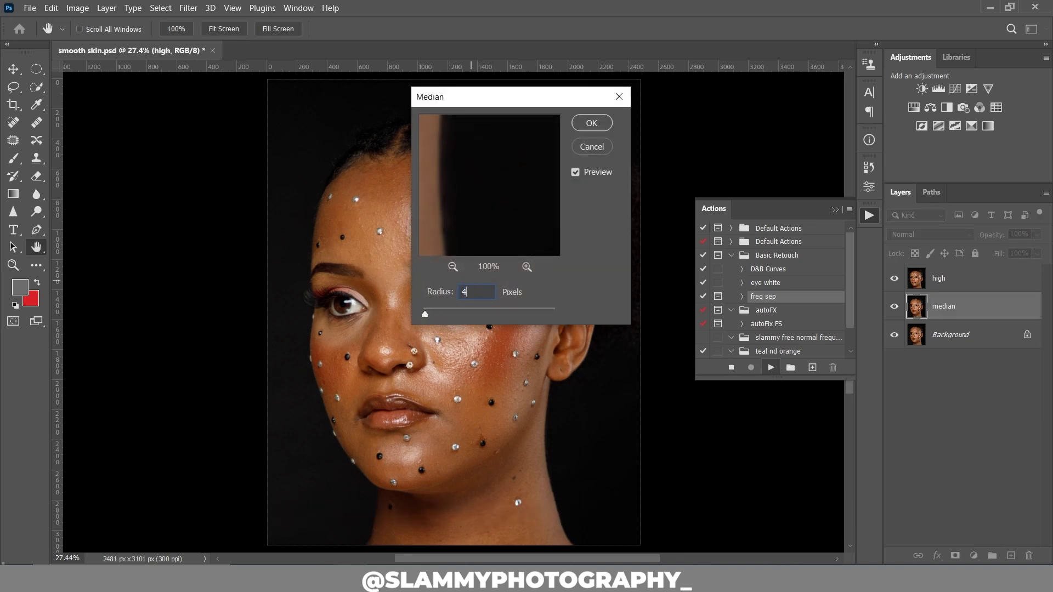
{"action": "left_click", "coordinate": [601, 125]}
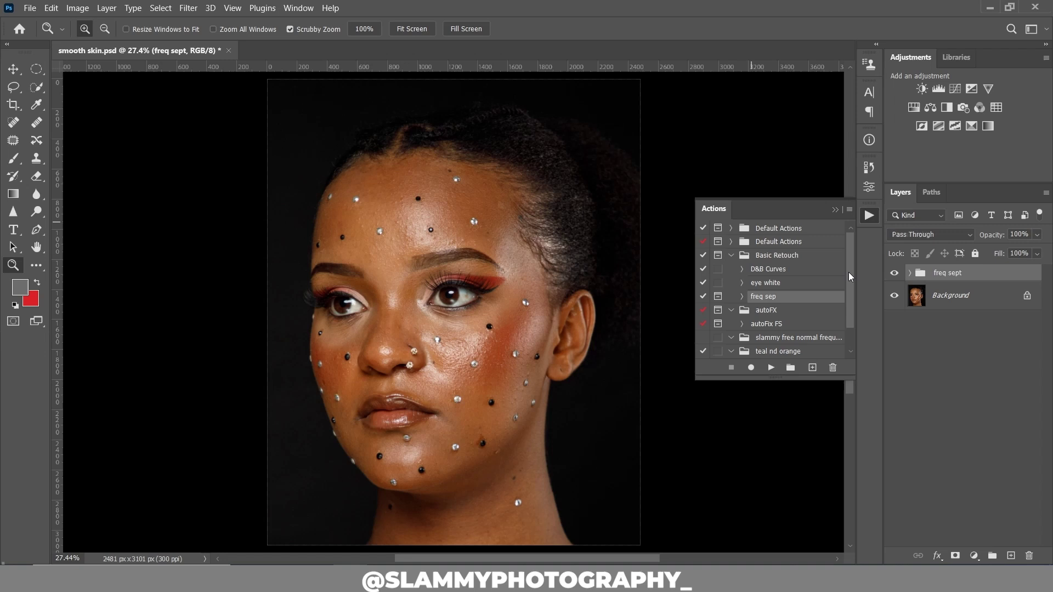
On the median layer with high hidden, lasso the forehead and feather it 30 px
{"action": "left_click", "coordinate": [911, 274]}
{"action": "left_click", "coordinate": [953, 327]}
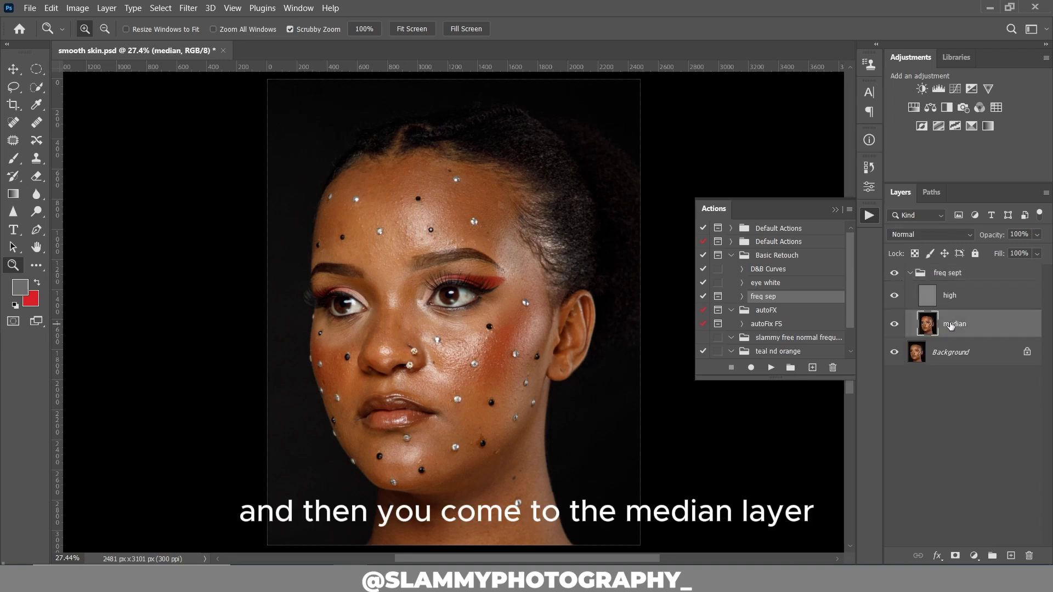
{"action": "left_click", "coordinate": [894, 297]}
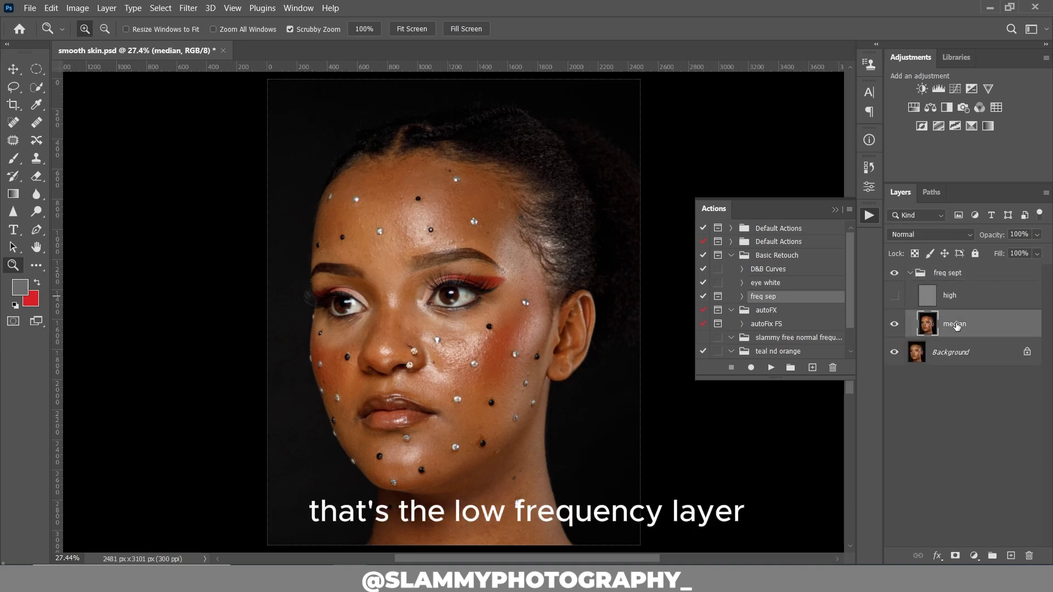
{"action": "left_click", "coordinate": [13, 86]}
{"action": "mouse_move", "coordinate": [331, 196]}
{"action": "left_mouse_down"}
{"action": "mouse_move", "coordinate": [356, 264]}
{"action": "mouse_move", "coordinate": [438, 247]}
{"action": "mouse_move", "coordinate": [351, 178]}
{"action": "left_mouse_up"}
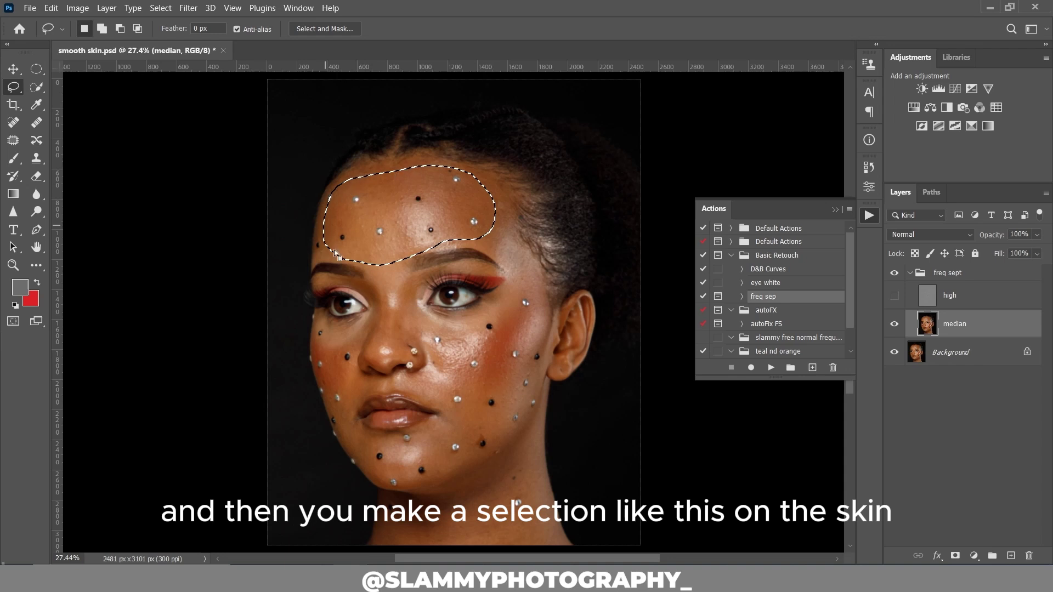
{"action": "right_click", "coordinate": [395, 193]}
{"action": "left_click", "coordinate": [421, 224]}
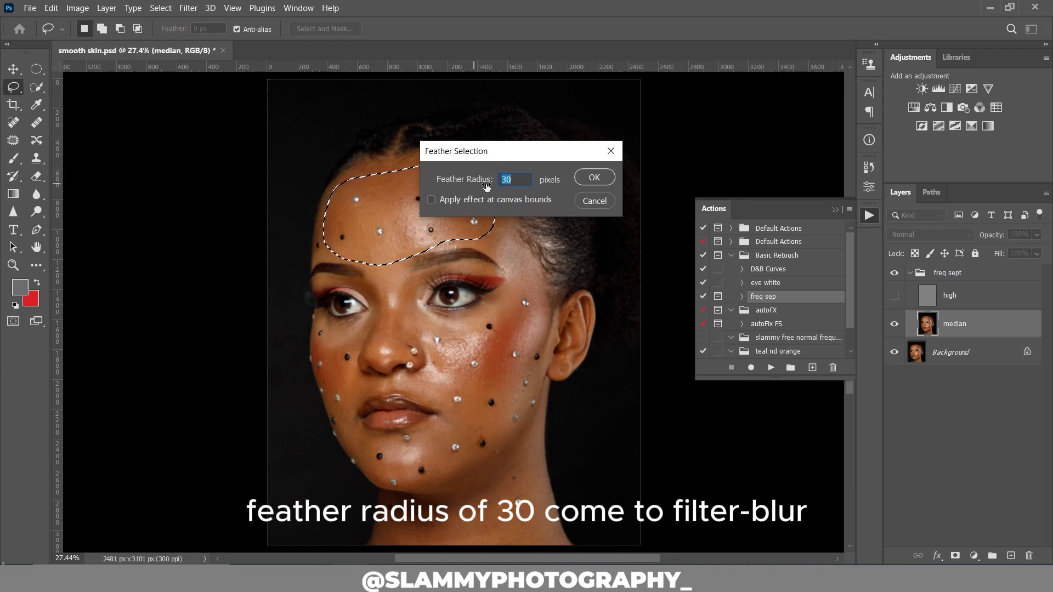
{"action": "left_click", "coordinate": [596, 177]}
Apply a 27.7-pixel Gaussian Blur to the feathered forehead selection
{"action": "left_click", "coordinate": [188, 8]}
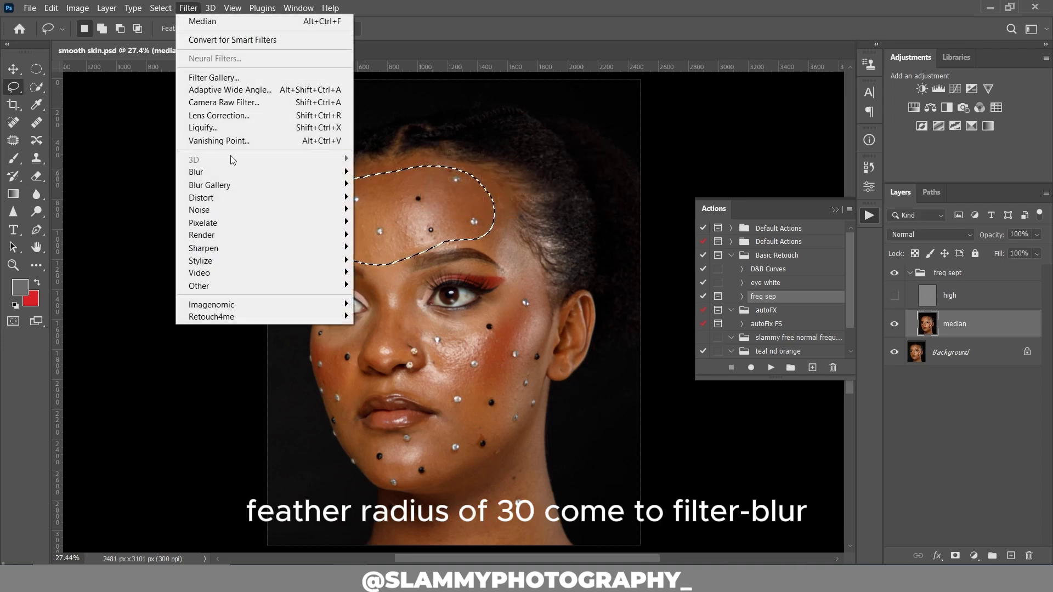
{"action": "mouse_move", "coordinate": [244, 173]}
{"action": "left_click", "coordinate": [394, 223]}
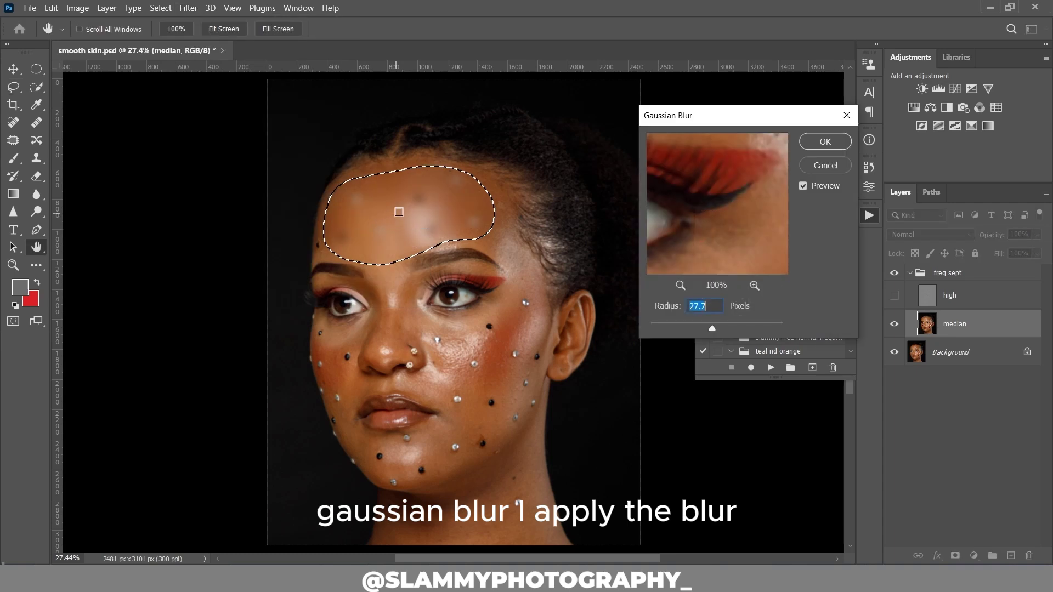
{"action": "left_click", "coordinate": [825, 141]}
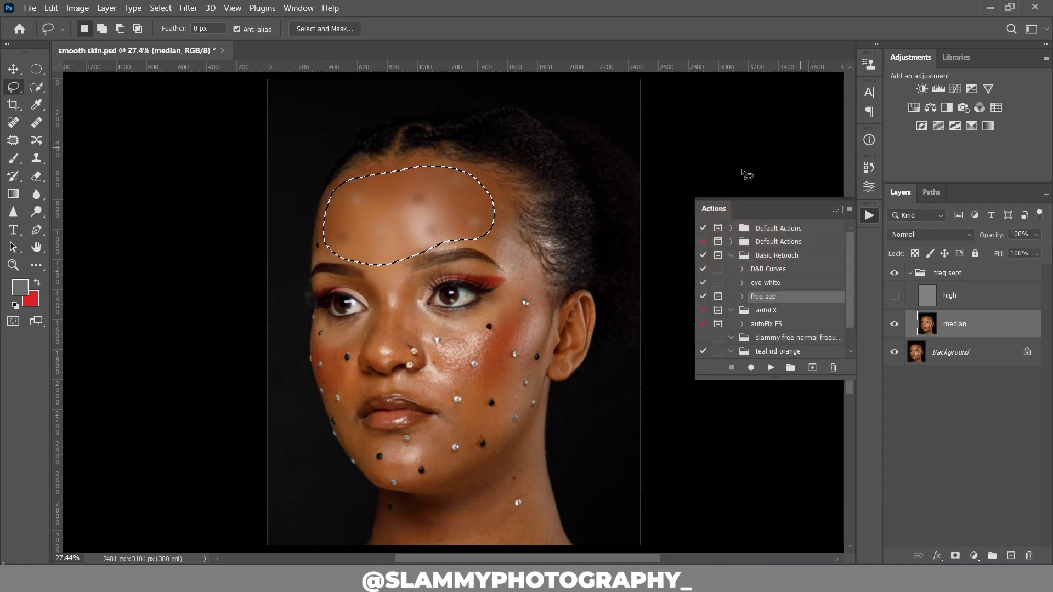
Zoom into the blurred forehead, deselect, and toggle the freq sept group to compare
{"action": "key", "text": "z"}
{"action": "left_click_drag", "start_coordinate": [379, 207], "coordinate": [428, 241]}
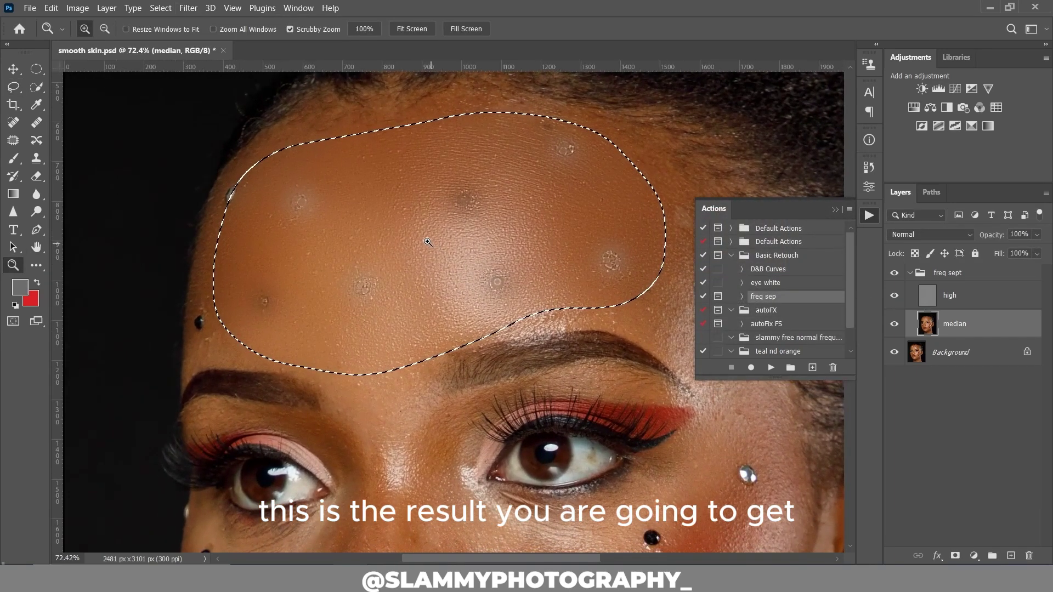
{"action": "key", "text": "ctrl+d"}
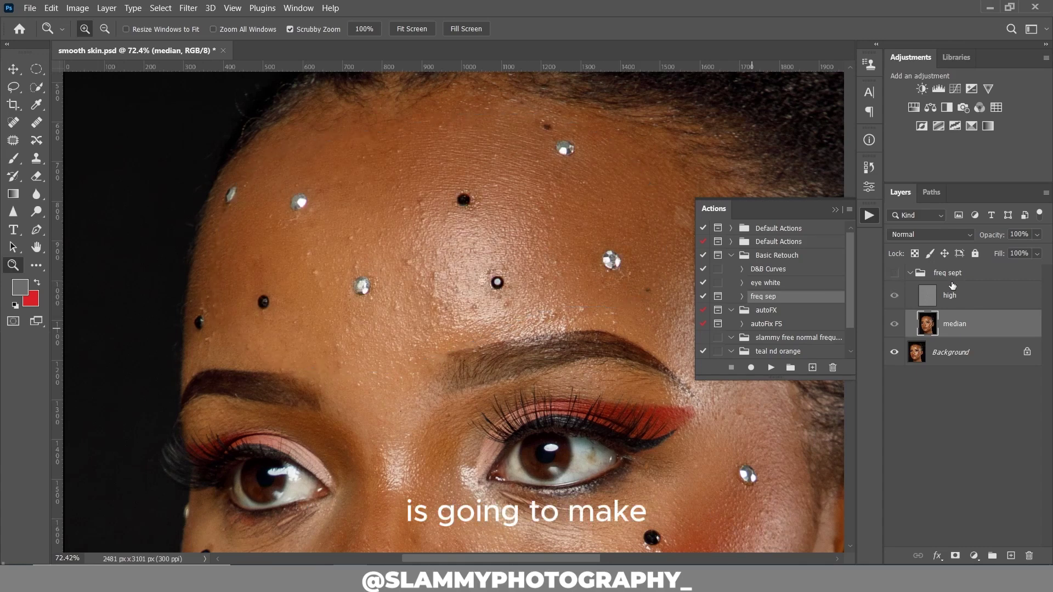
{"action": "left_click", "coordinate": [893, 272]}
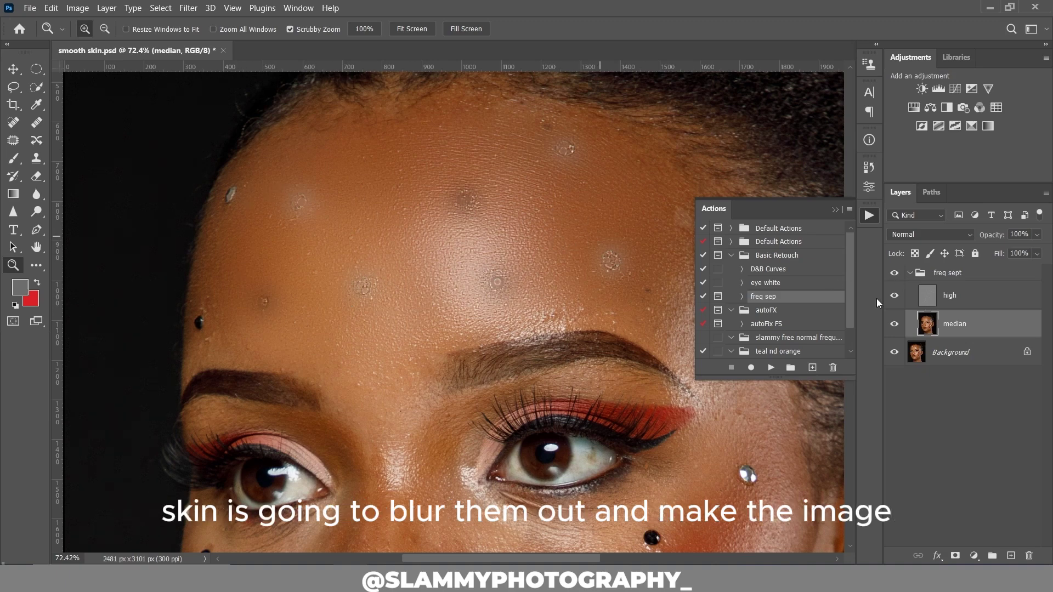
{"action": "left_click", "coordinate": [895, 274]}
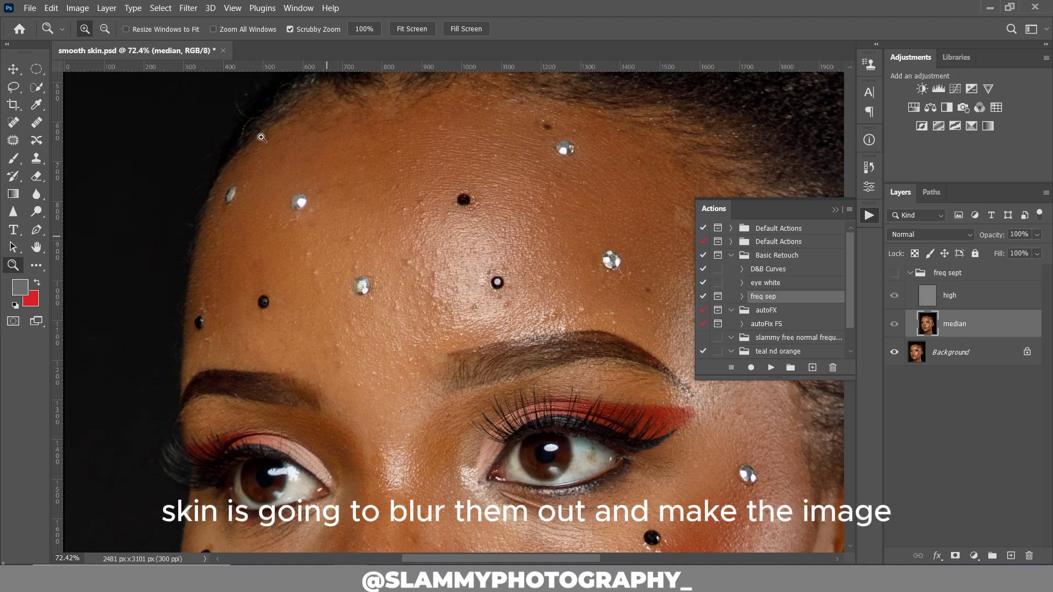
Fit the portrait on screen and collapse the freq sept group
{"action": "left_click", "coordinate": [232, 8]}
{"action": "left_click", "coordinate": [241, 129]}
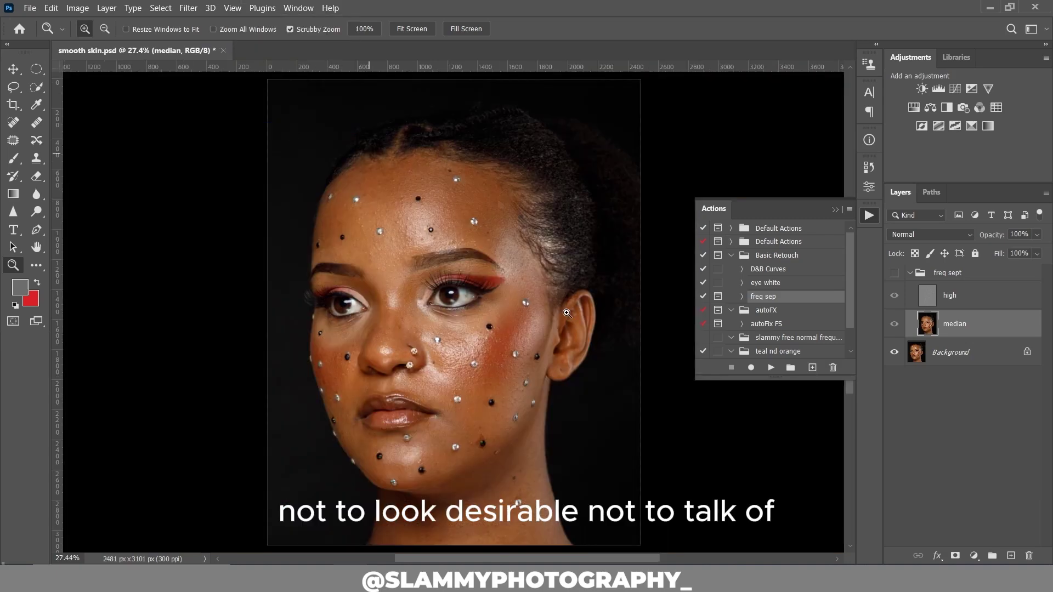
{"action": "left_click", "coordinate": [895, 273]}
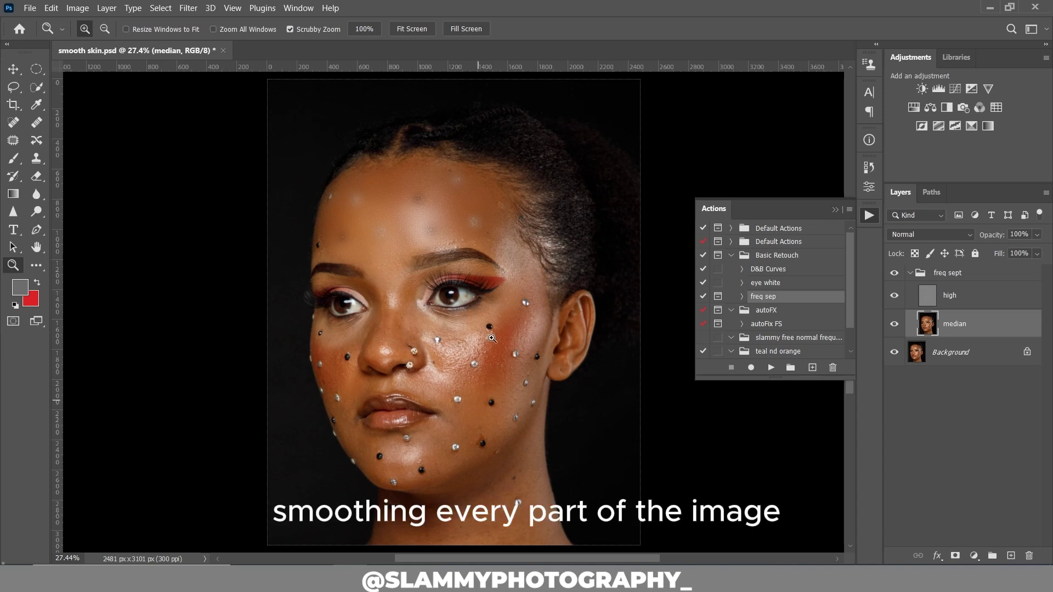
{"action": "left_click", "coordinate": [910, 273]}
Delete the freq sept group and run the autoFix FS action
{"action": "left_click", "coordinate": [894, 272]}
{"action": "left_click", "coordinate": [928, 278]}
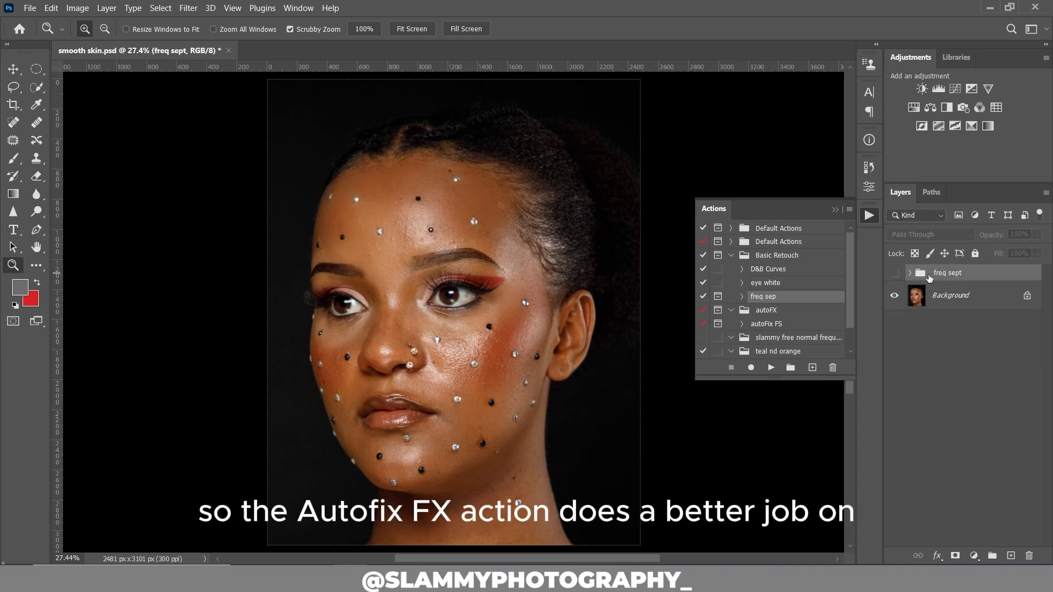
{"action": "left_click_drag", "start_coordinate": [929, 278], "coordinate": [1029, 555]}
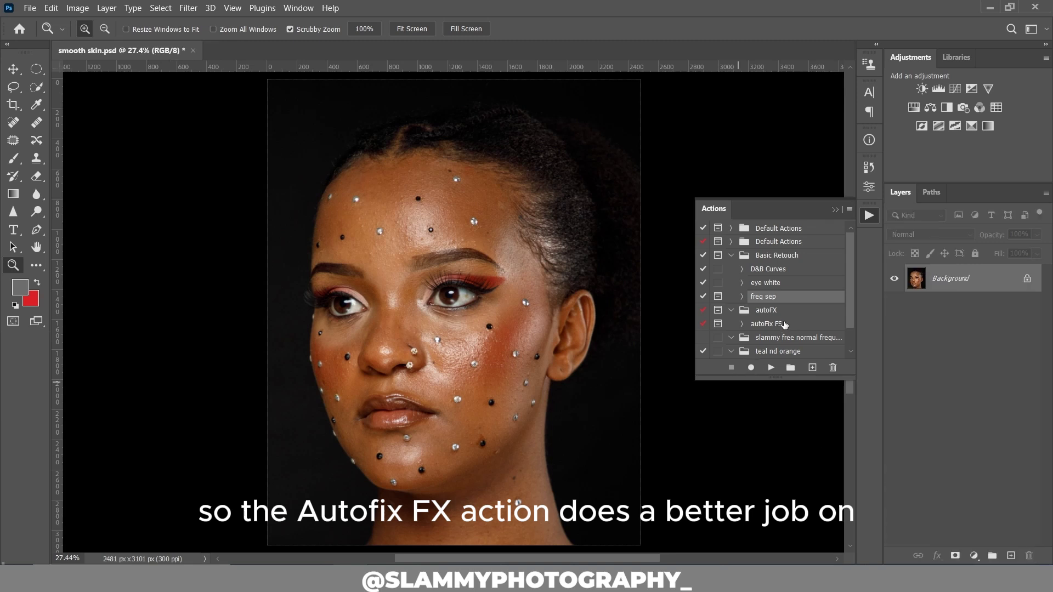
{"action": "left_click", "coordinate": [784, 325]}
{"action": "left_click", "coordinate": [771, 367]}
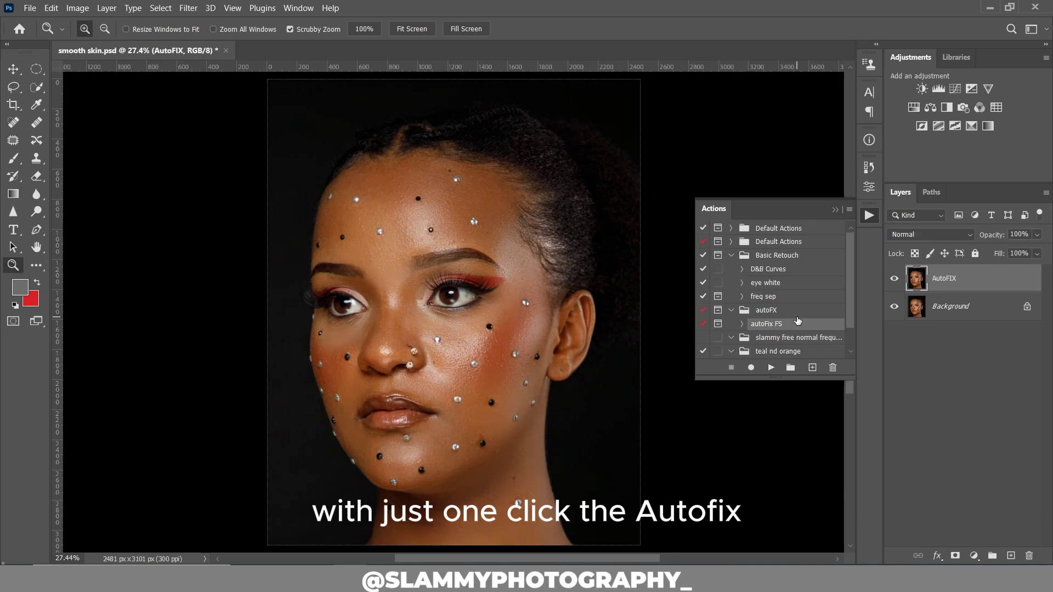
Zoom in on the forehead and toggle the AutoFIX layer to compare before and after
{"action": "left_click_drag", "start_coordinate": [443, 199], "coordinate": [470, 263]}
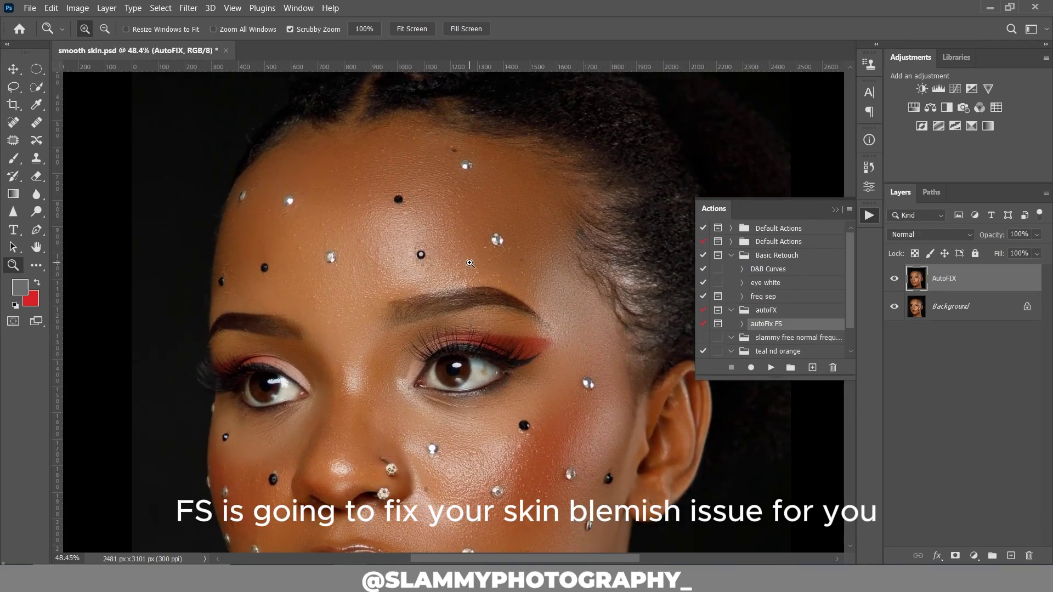
{"action": "left_click", "coordinate": [893, 280]}
{"action": "left_click", "coordinate": [892, 282]}
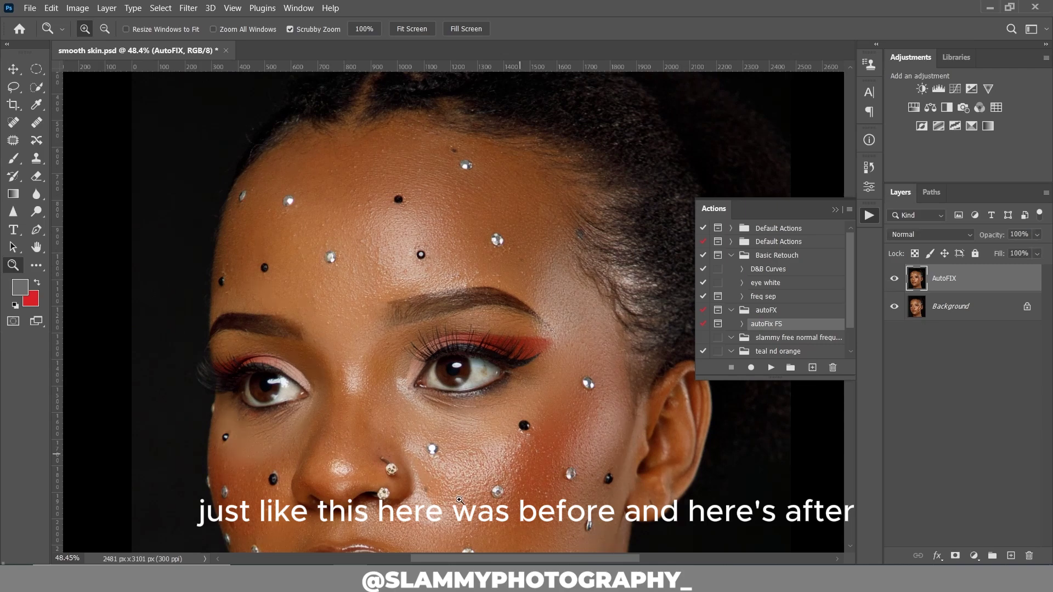
{"action": "scroll", "coordinate": [460, 501], "scroll_direction": "down", "scroll_amount": 5}
{"action": "left_click", "coordinate": [894, 281]}
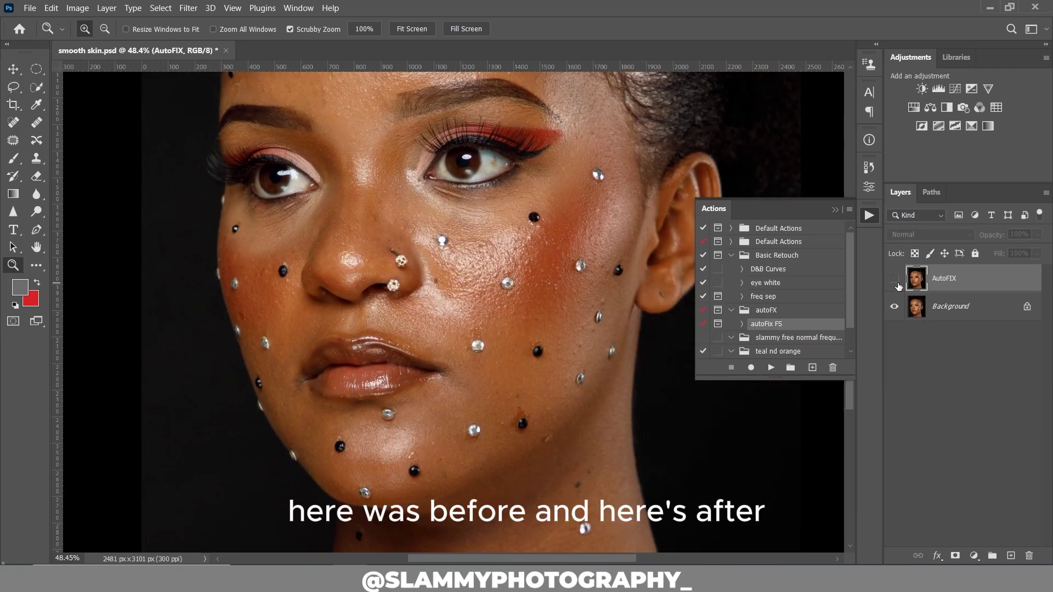
{"action": "left_click", "coordinate": [895, 281]}
Re-inspect the forehead close up, then fit the whole image on screen
{"action": "left_click", "coordinate": [222, 8]}
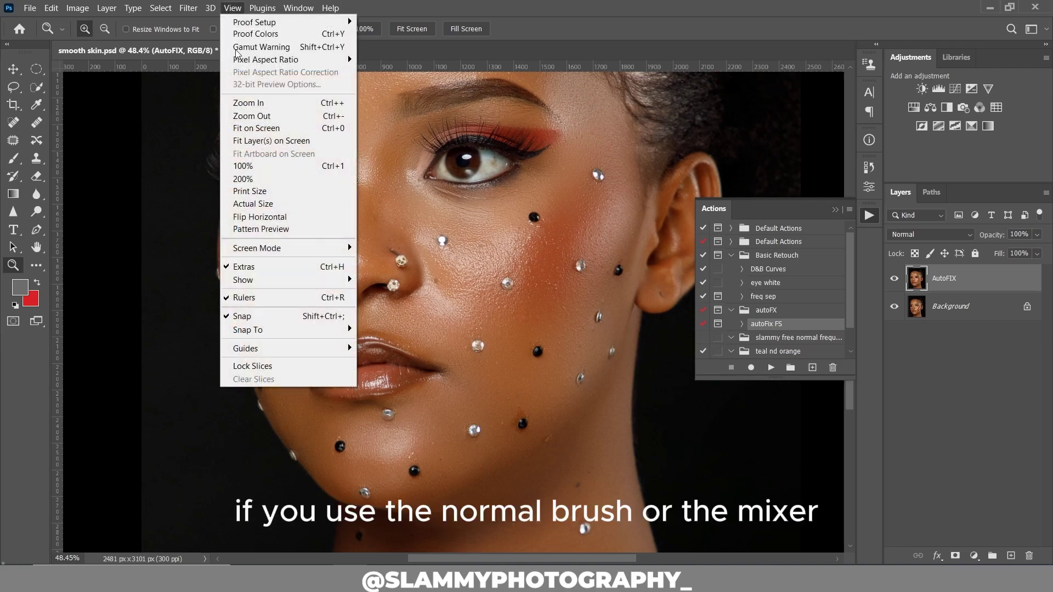
{"action": "left_click", "coordinate": [269, 130]}
{"action": "left_click", "coordinate": [427, 189]}
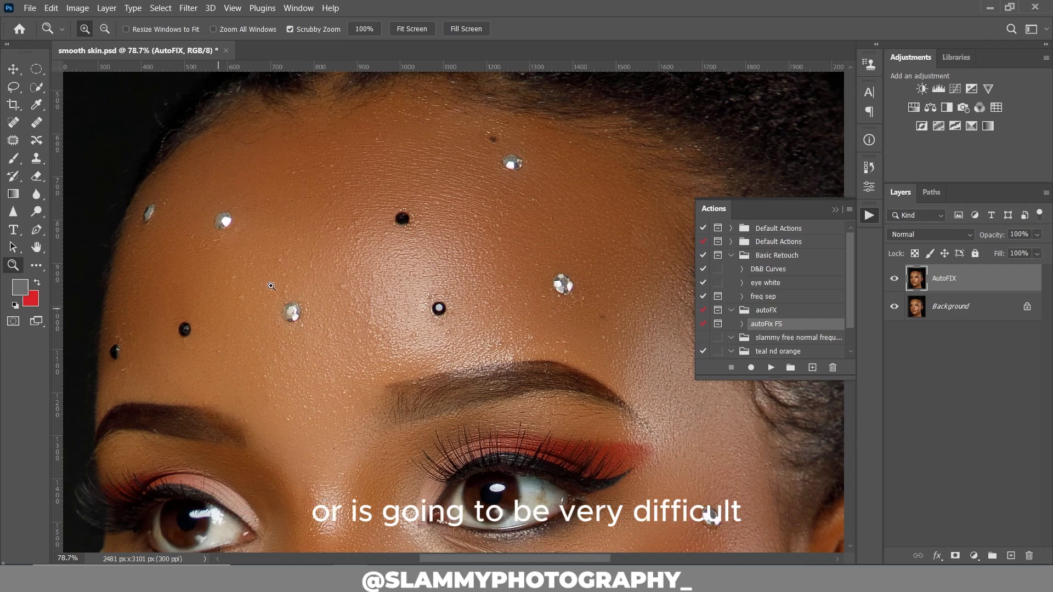
{"action": "scroll", "coordinate": [329, 302], "scroll_direction": "down", "scroll_amount": 3}
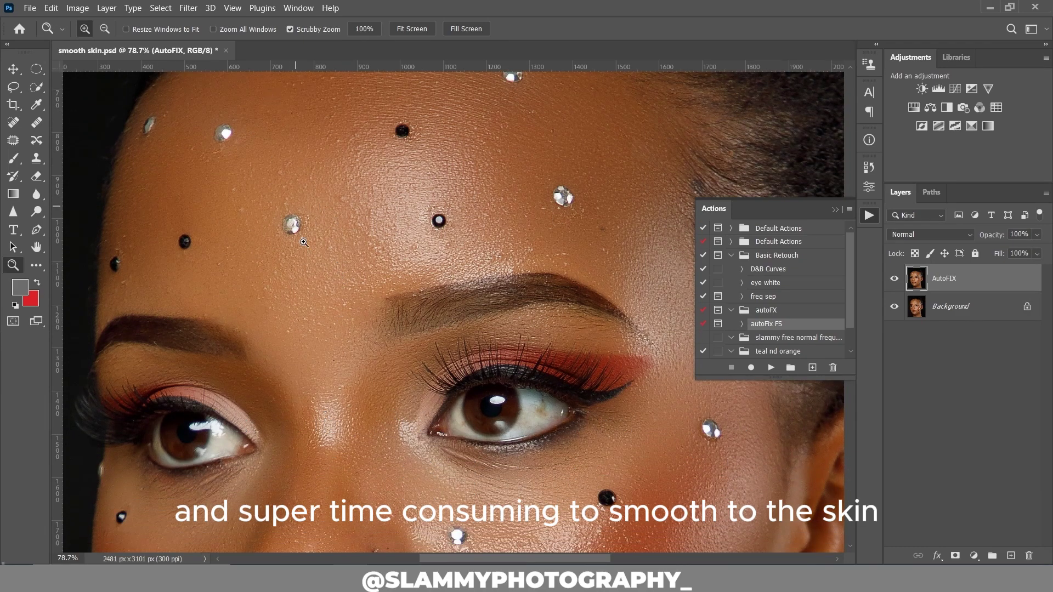
{"action": "left_click", "coordinate": [233, 8]}
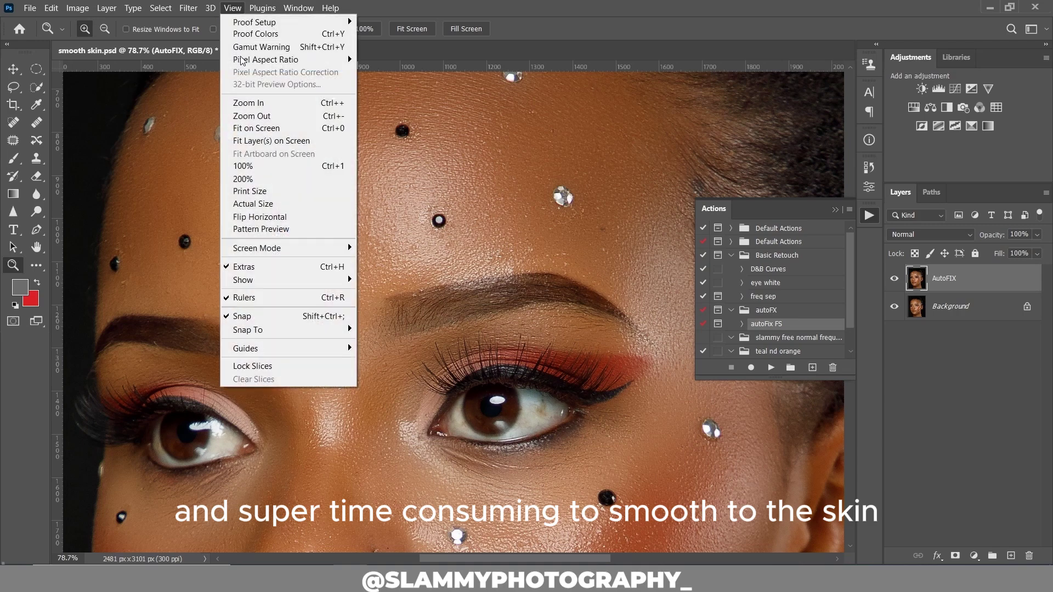
{"action": "left_click", "coordinate": [283, 128]}
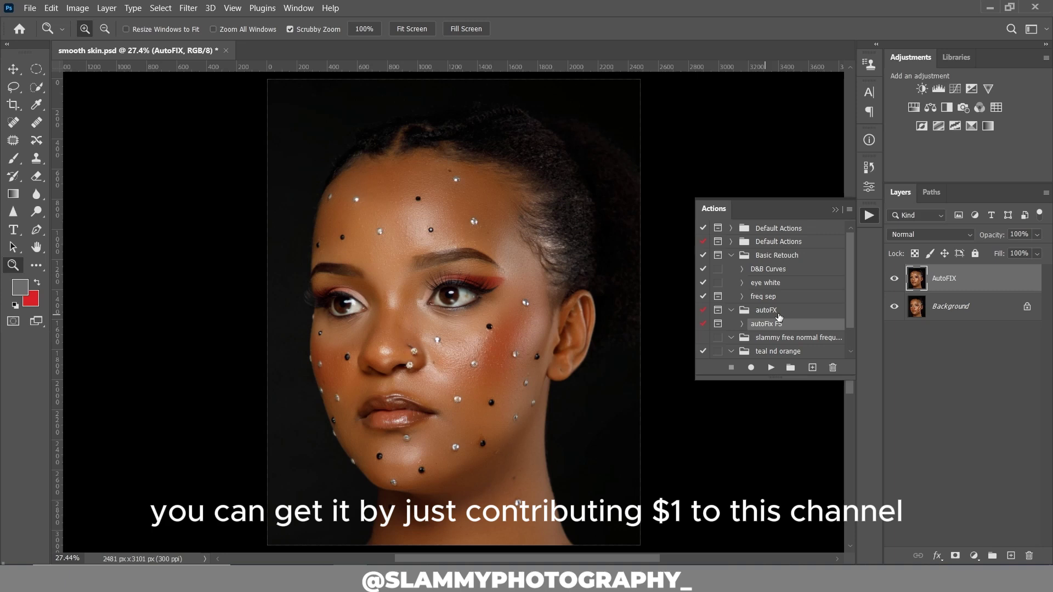
Fit the image on screen, collapse the Actions panel and open the new adjustment layer menu
{"action": "scroll", "coordinate": [548, 165], "scroll_direction": "up", "scroll_amount": 3}
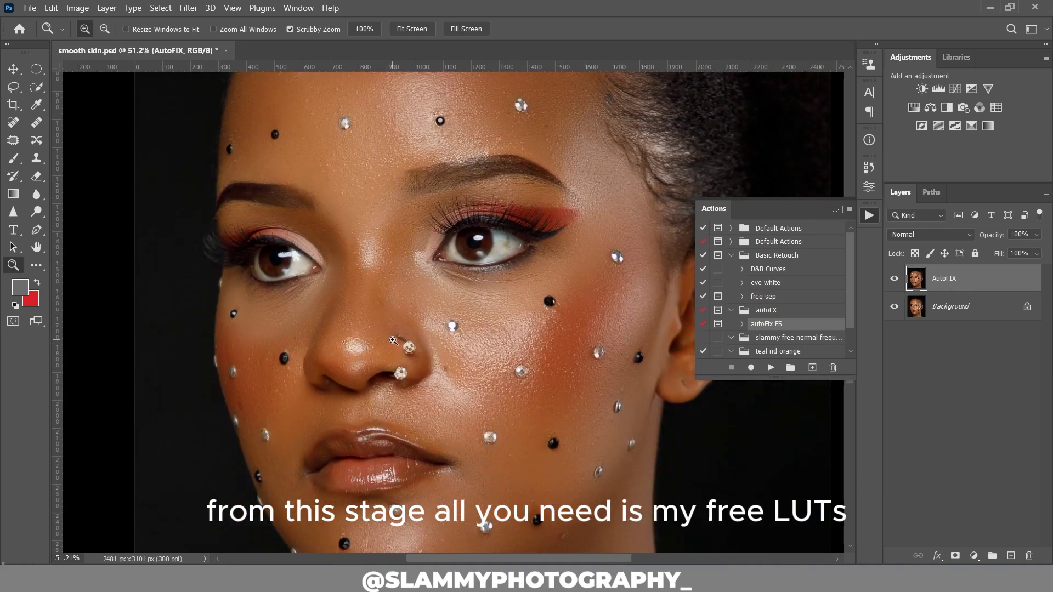
{"action": "left_click", "coordinate": [232, 8]}
{"action": "left_click", "coordinate": [256, 128]}
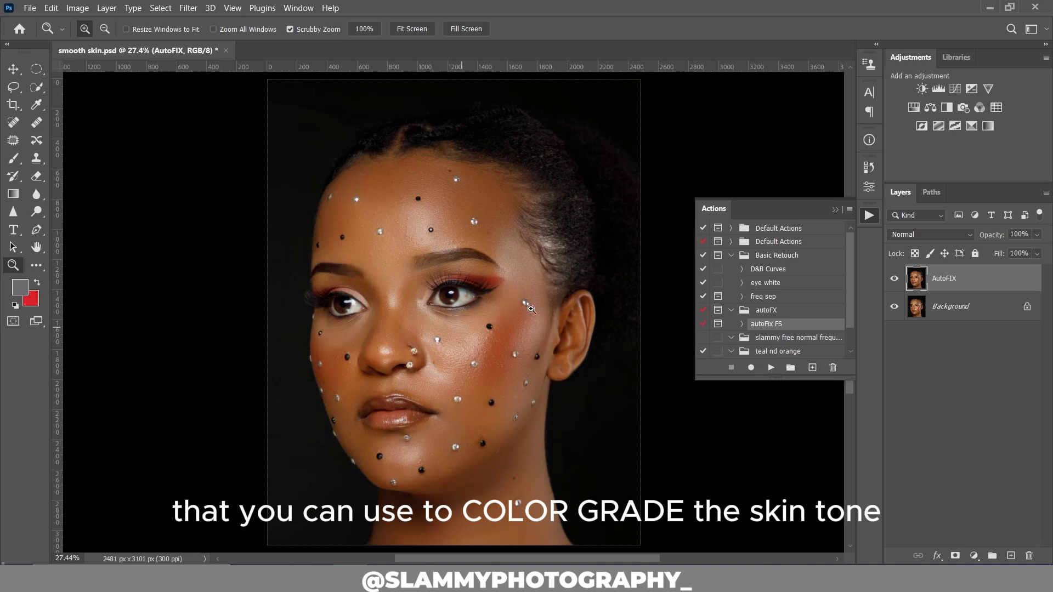
{"action": "left_click", "coordinate": [835, 209]}
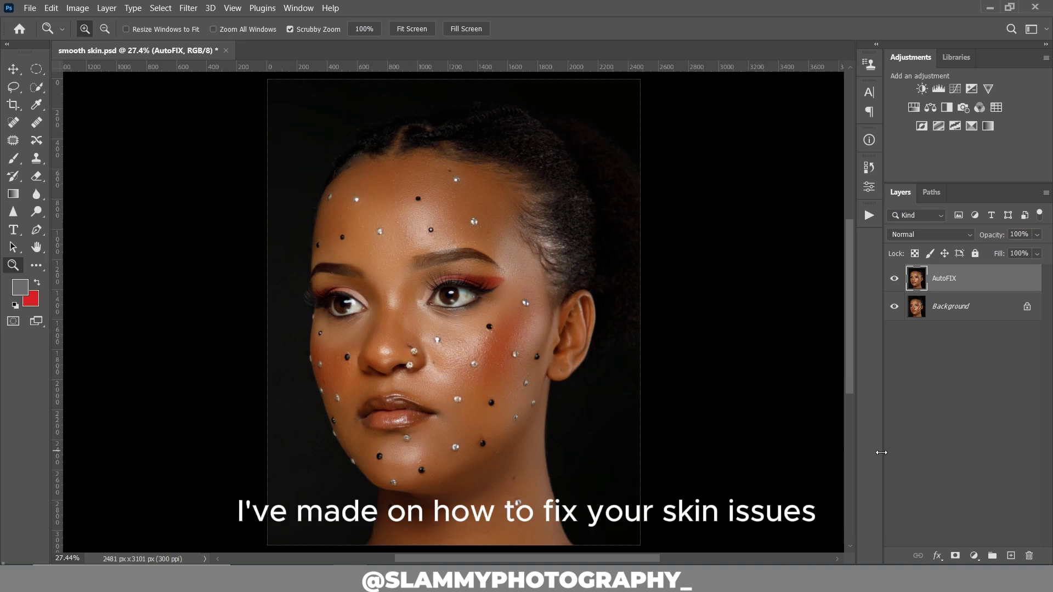
{"action": "left_click", "coordinate": [974, 555]}
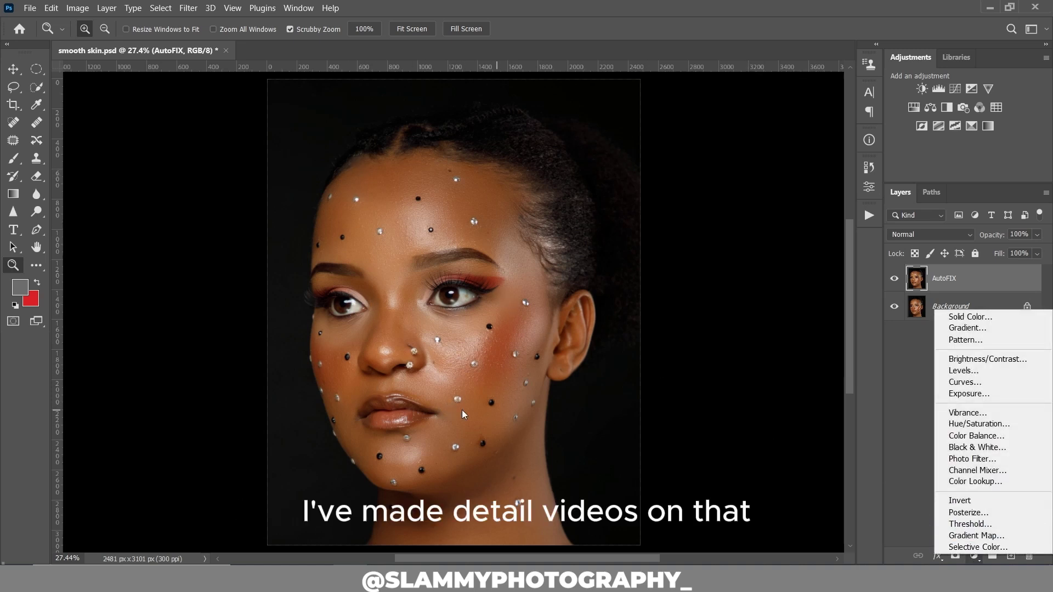
Add a Color Lookup layer loaded with the amazing skintone luts.CUBE 3D LUT
{"action": "left_click", "coordinate": [975, 481]}
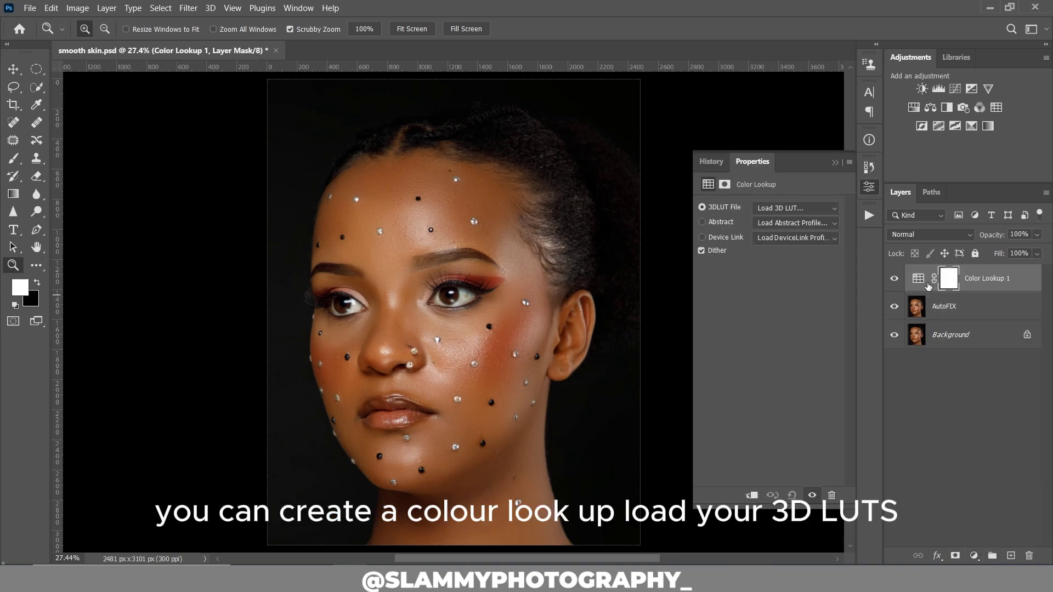
{"action": "left_click", "coordinate": [808, 212]}
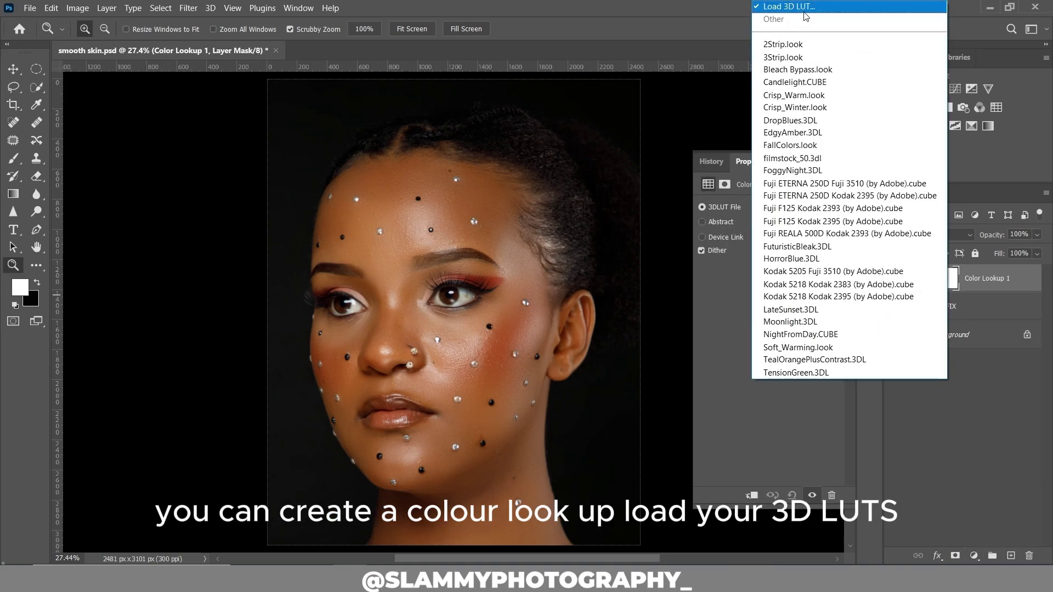
{"action": "left_click", "coordinate": [802, 11]}
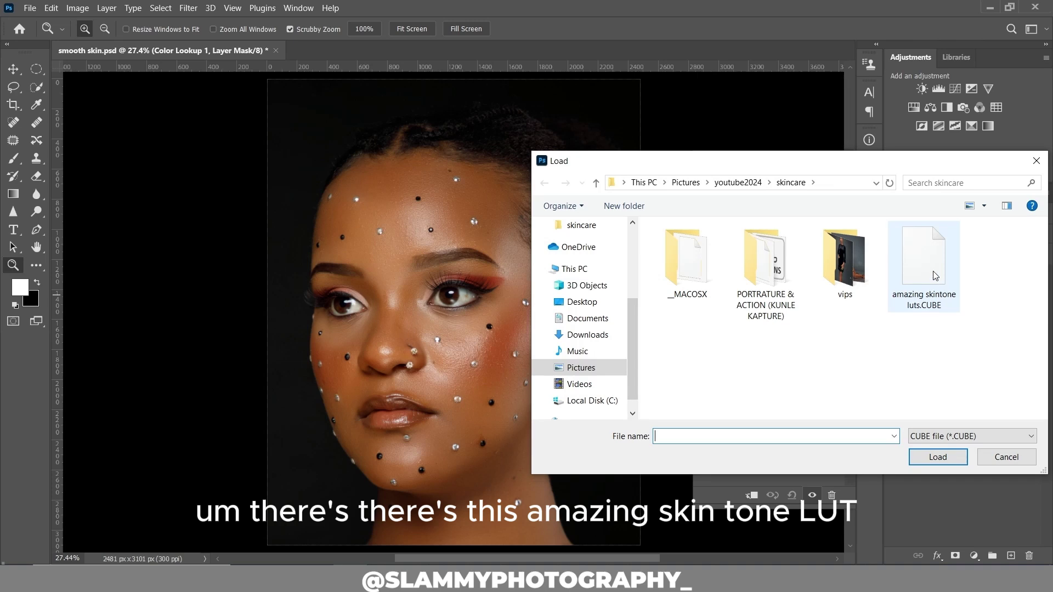
{"action": "left_click", "coordinate": [935, 275]}
{"action": "left_click", "coordinate": [938, 457]}
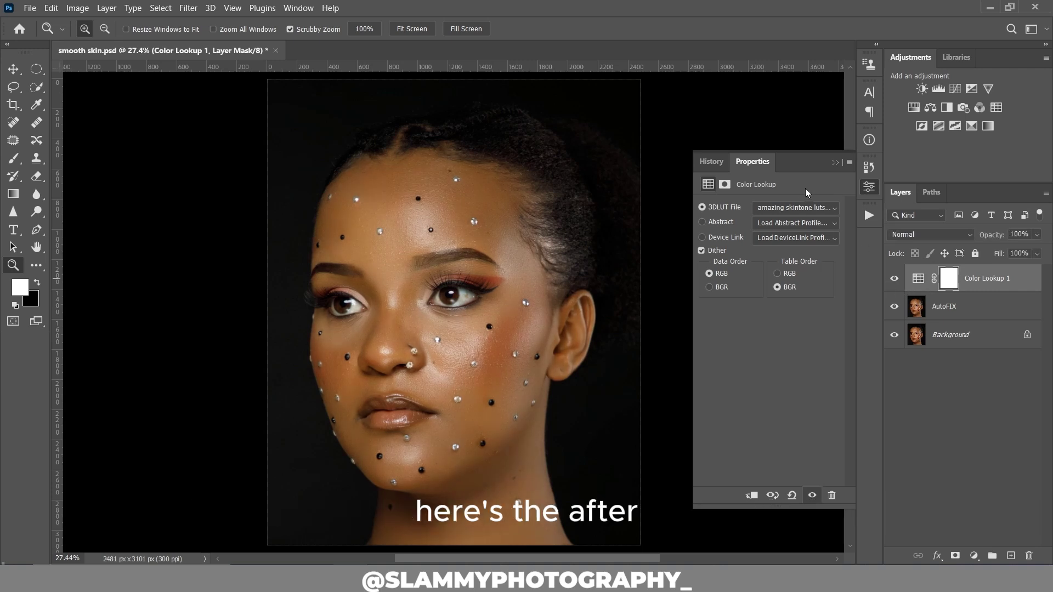
Add Selective Color (Reds Cyan -34, Yellows Yellow -23) and group it with Color Lookup 1
{"action": "left_click", "coordinate": [974, 556]}
{"action": "left_click", "coordinate": [974, 547]}
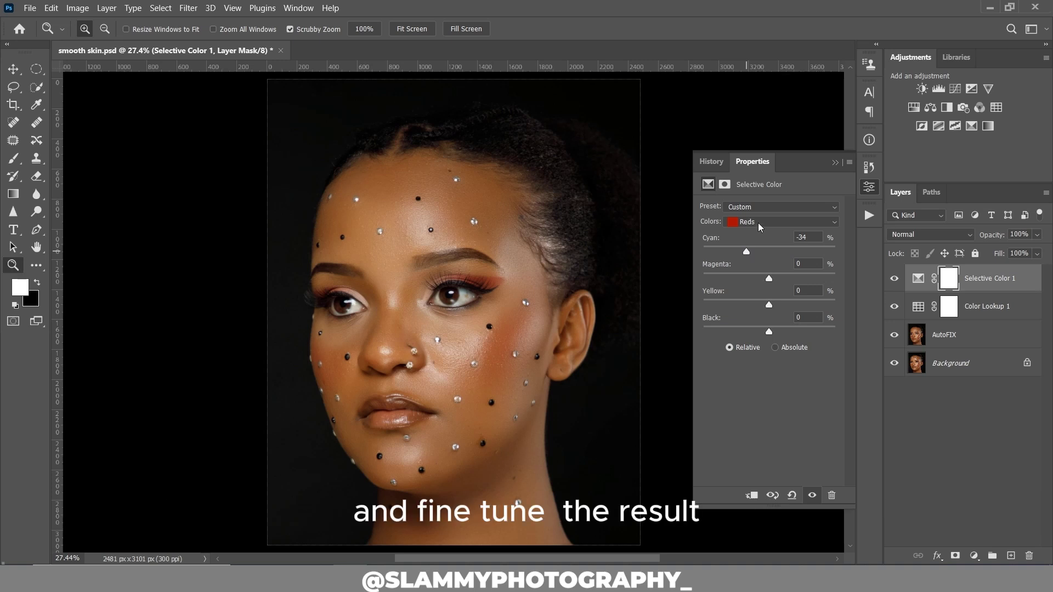
{"action": "left_click", "coordinate": [760, 225]}
{"action": "left_click", "coordinate": [762, 236]}
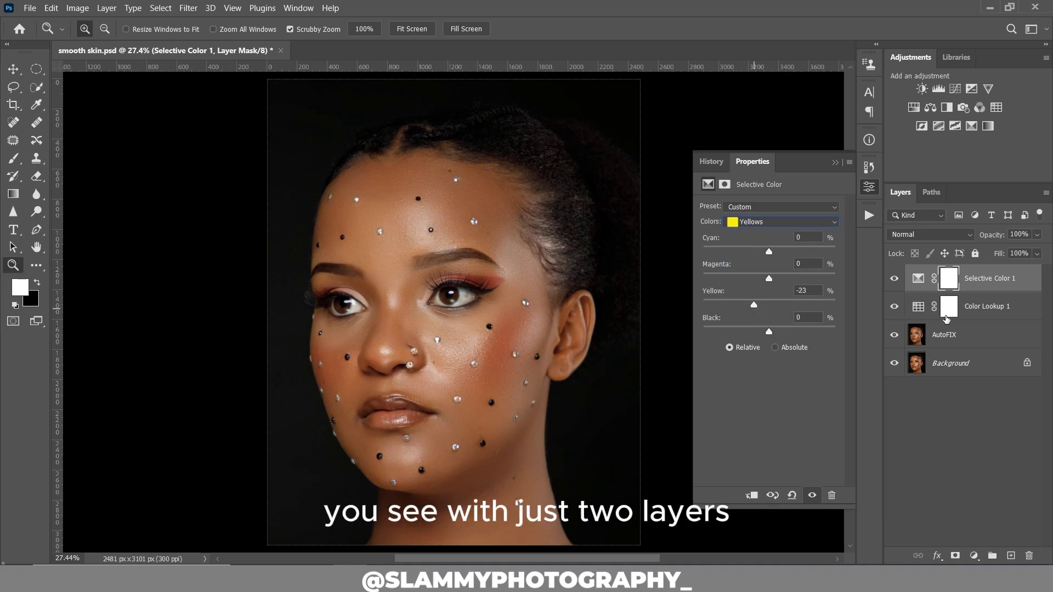
{"action": "left_click", "coordinate": [965, 312], "text": "shift"}
{"action": "left_click_drag", "start_coordinate": [965, 311], "coordinate": [994, 558]}
Toggle Group 1 to compare the grade up close on the face, then reopen the Actions panel
{"action": "left_click", "coordinate": [895, 273]}
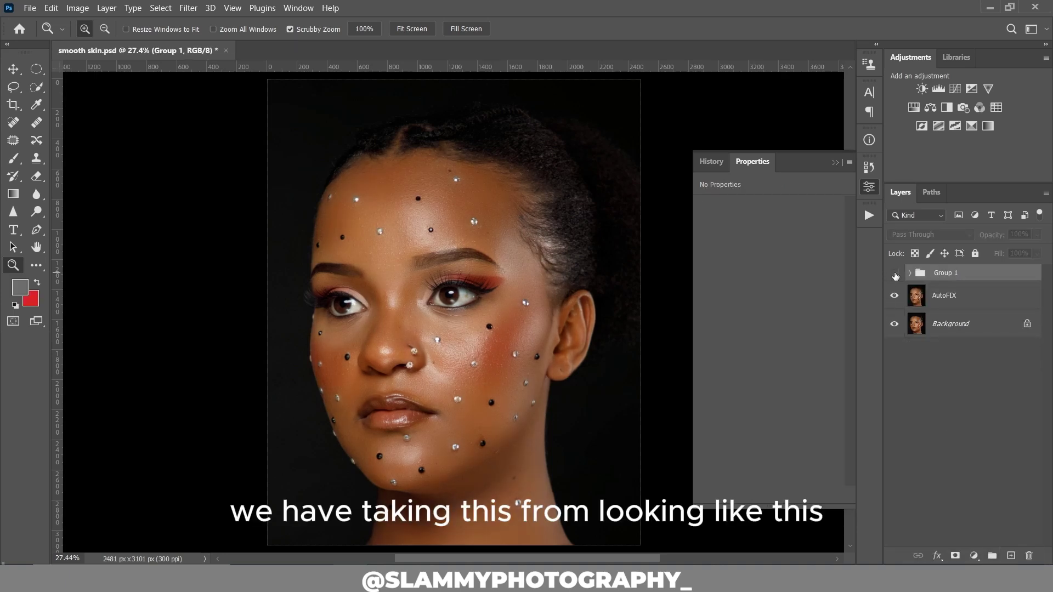
{"action": "left_click_drag", "start_coordinate": [420, 299], "coordinate": [445, 300]}
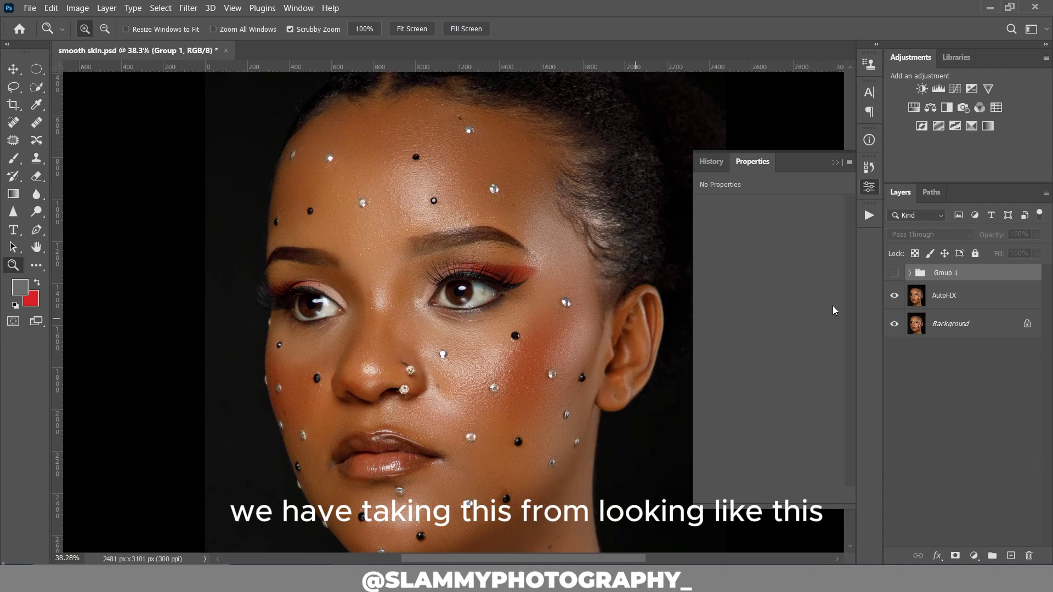
{"action": "left_click", "coordinate": [895, 274]}
{"action": "left_click_drag", "start_coordinate": [445, 180], "coordinate": [446, 260]}
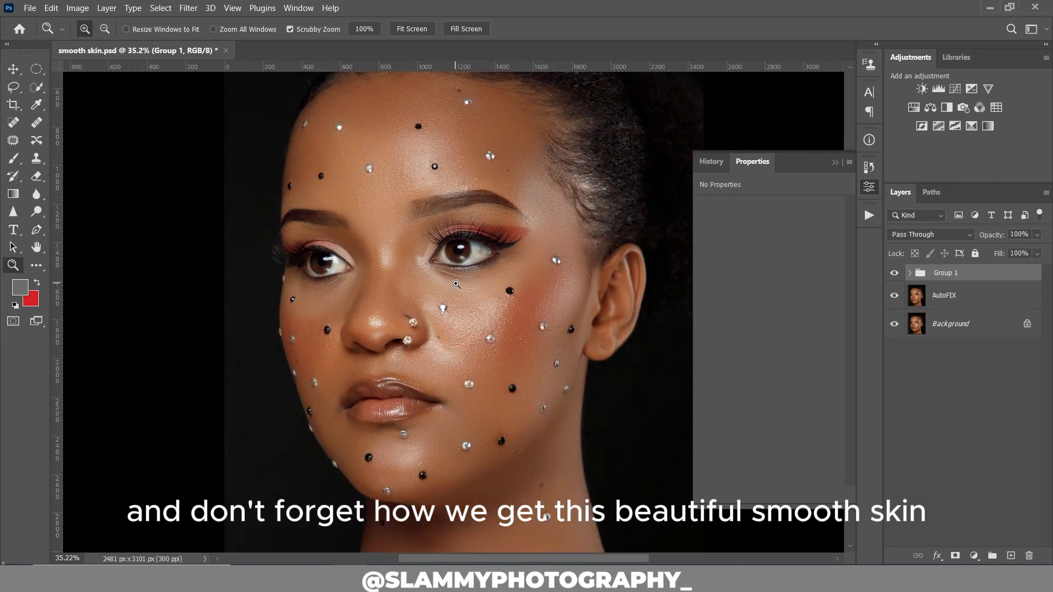
{"action": "left_click_drag", "start_coordinate": [472, 306], "coordinate": [504, 306]}
{"action": "scroll", "coordinate": [435, 384], "scroll_direction": "up", "scroll_amount": 5}
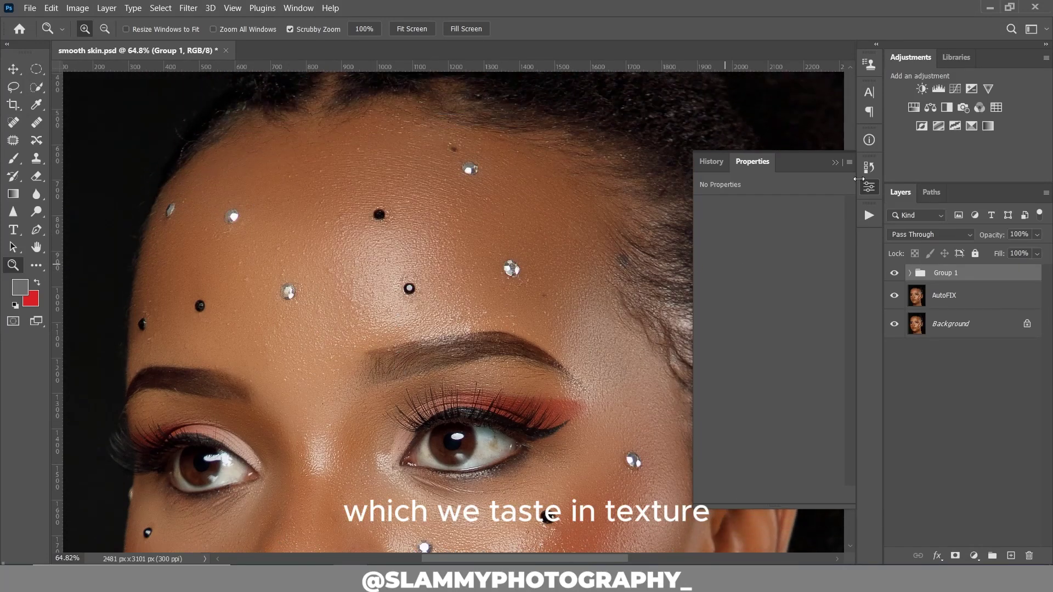
{"action": "left_click", "coordinate": [869, 215]}
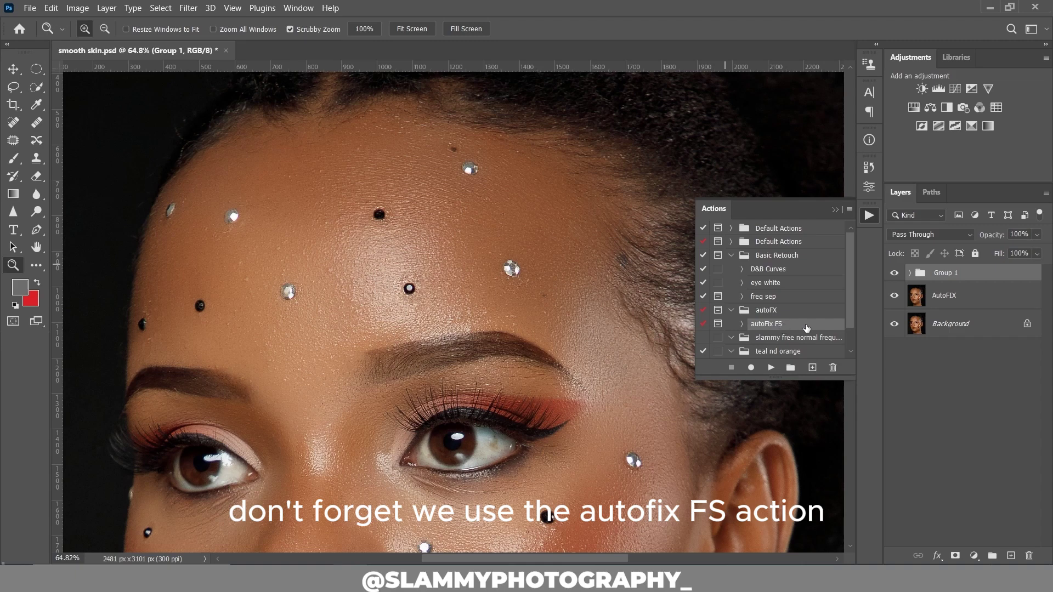
{"action": "left_click", "coordinate": [911, 273]}
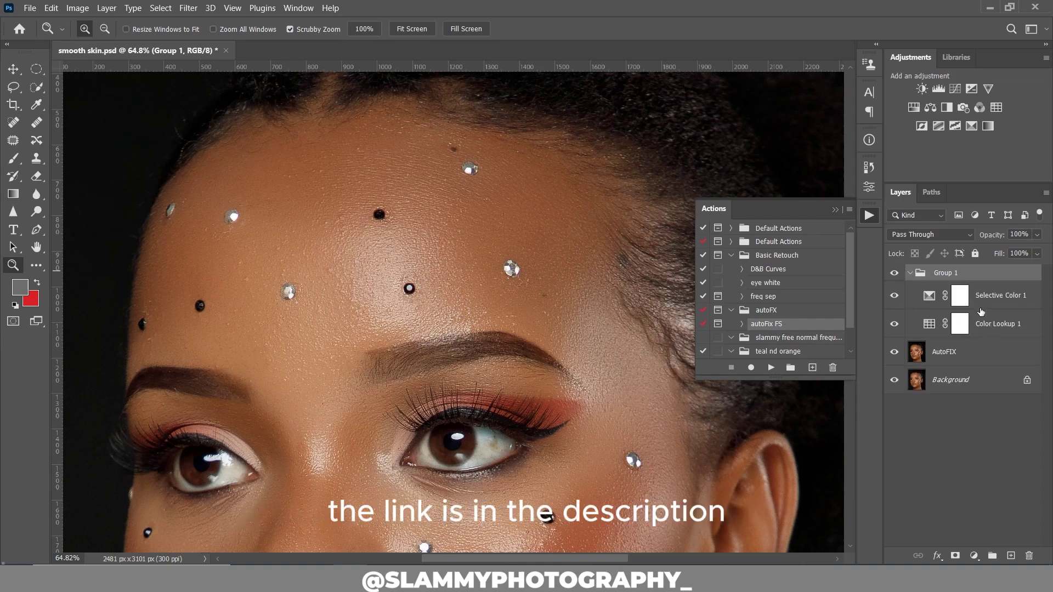
{"action": "left_click", "coordinate": [961, 352]}
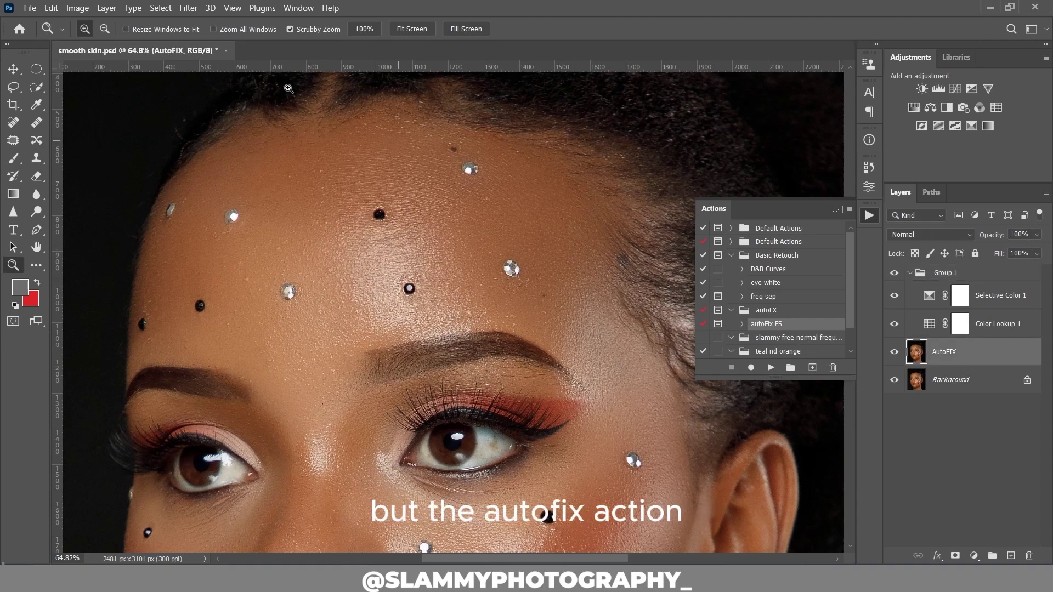
{"action": "left_click", "coordinate": [232, 7]}
{"action": "left_click", "coordinate": [258, 130]}
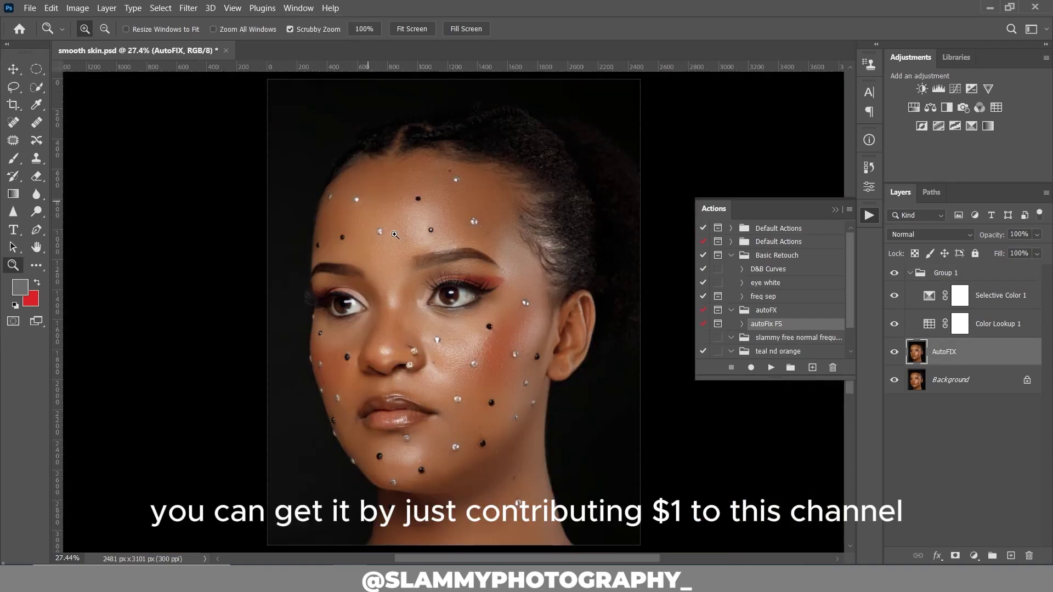
{"action": "left_click_drag", "start_coordinate": [420, 182], "coordinate": [460, 245]}
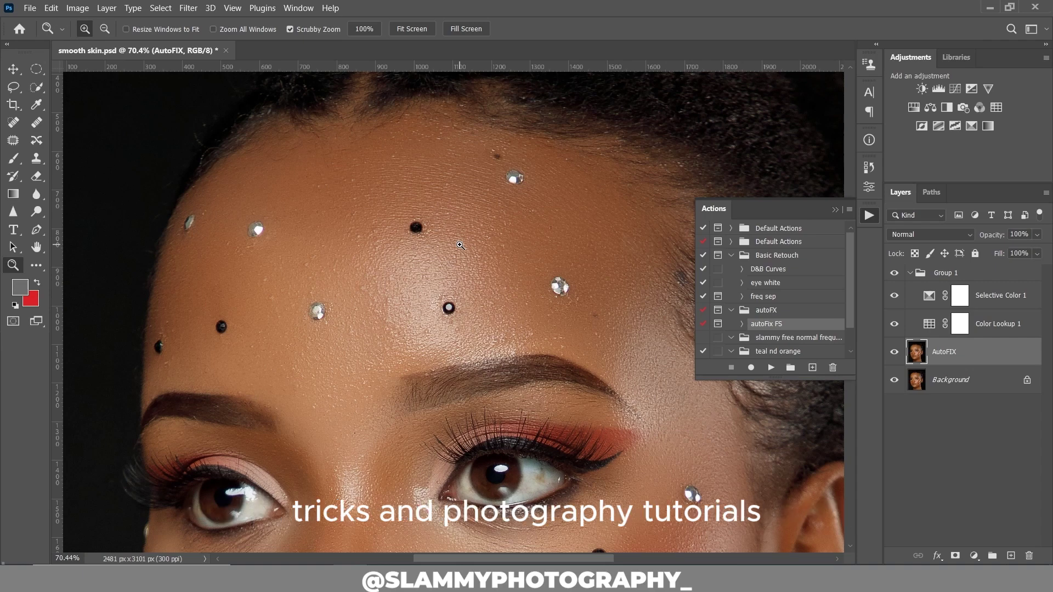
Fit the whole portrait on screen and collapse the Actions panel
{"action": "left_click", "coordinate": [232, 7]}
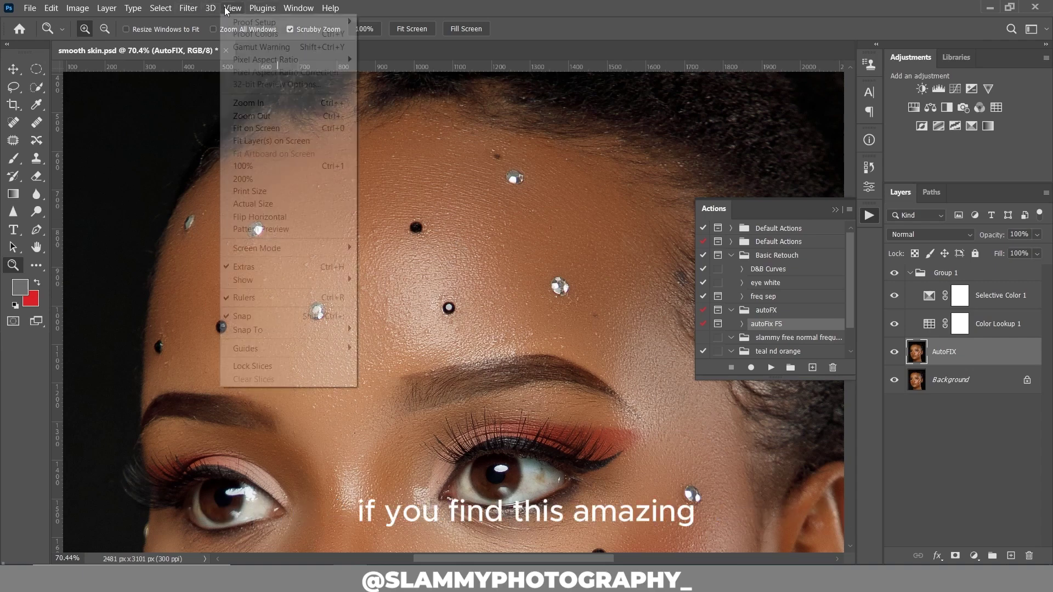
{"action": "left_click", "coordinate": [282, 128]}
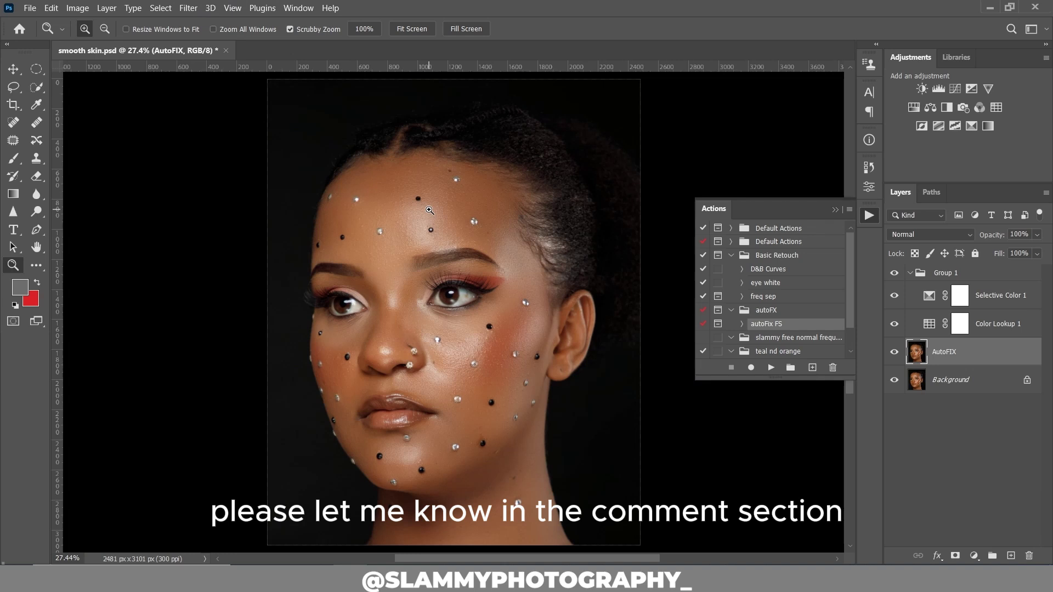
{"action": "left_click", "coordinate": [869, 215]}
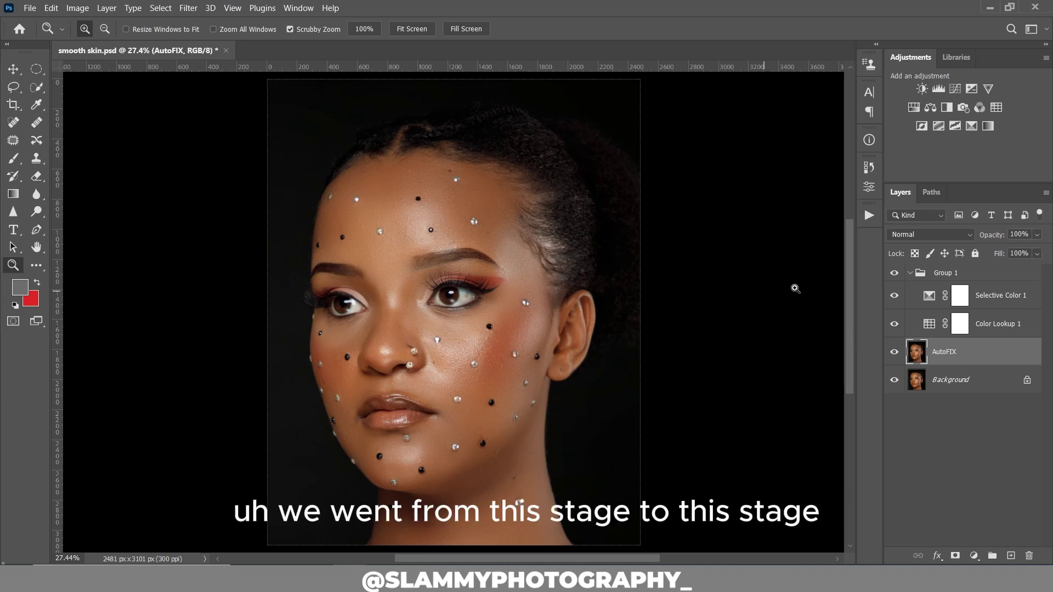
Hide and re-show Group 1's grade and the AutoFIX layer to compare, zooming on the face
{"action": "left_click", "coordinate": [894, 380], "text": "alt"}
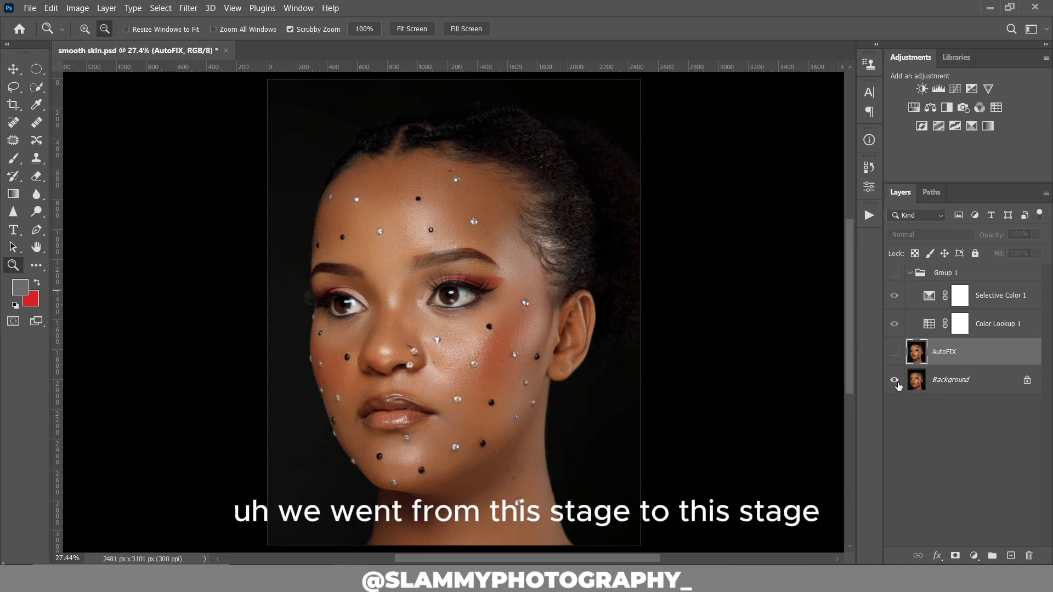
{"action": "left_click", "coordinate": [894, 272]}
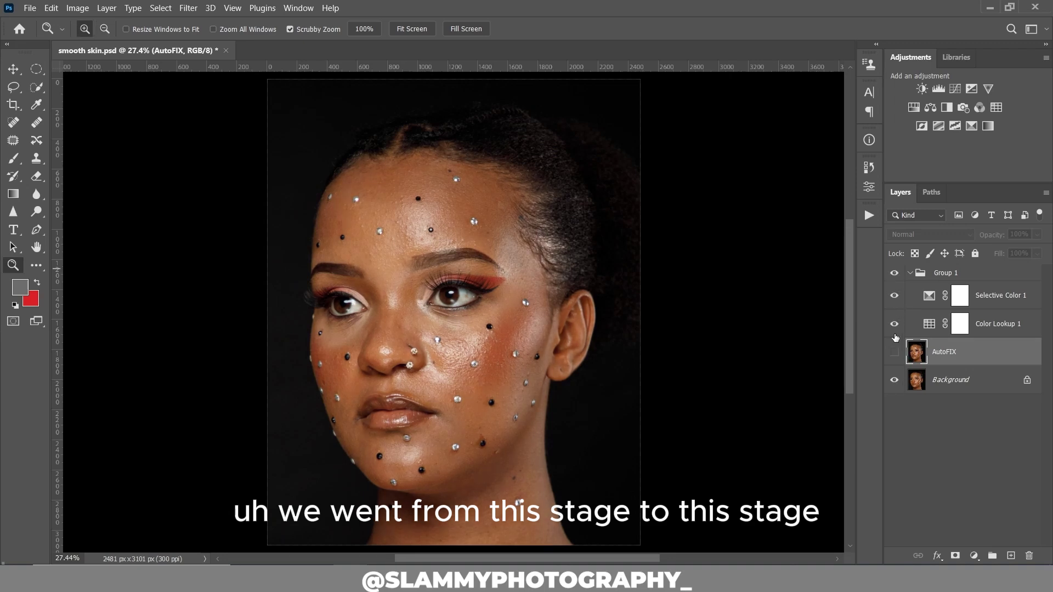
{"action": "left_click", "coordinate": [894, 352]}
{"action": "left_click_drag", "start_coordinate": [483, 341], "coordinate": [515, 302]}
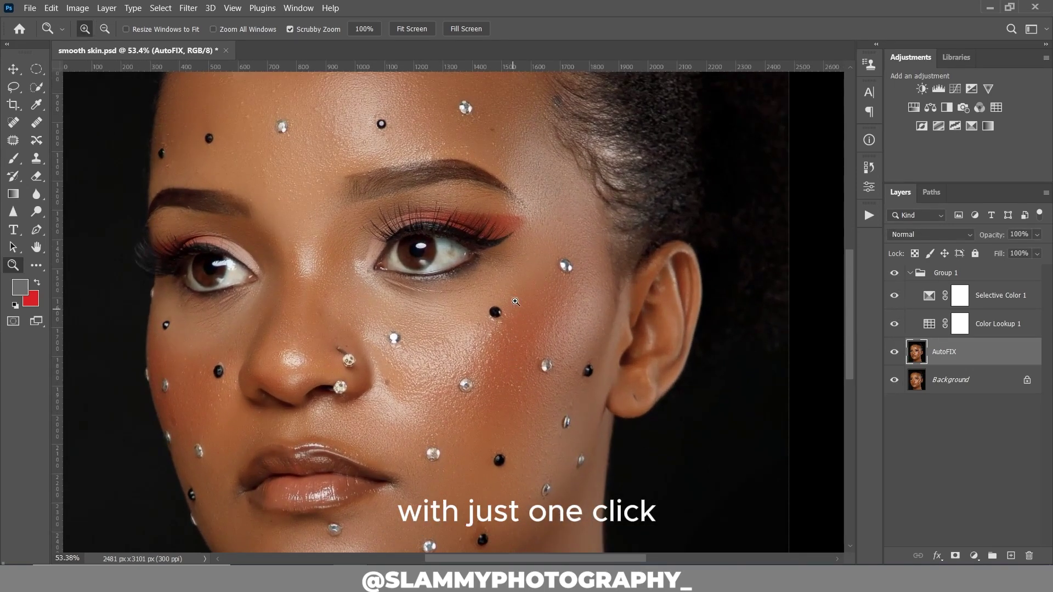
{"action": "left_click", "coordinate": [232, 8]}
{"action": "left_click", "coordinate": [256, 127]}
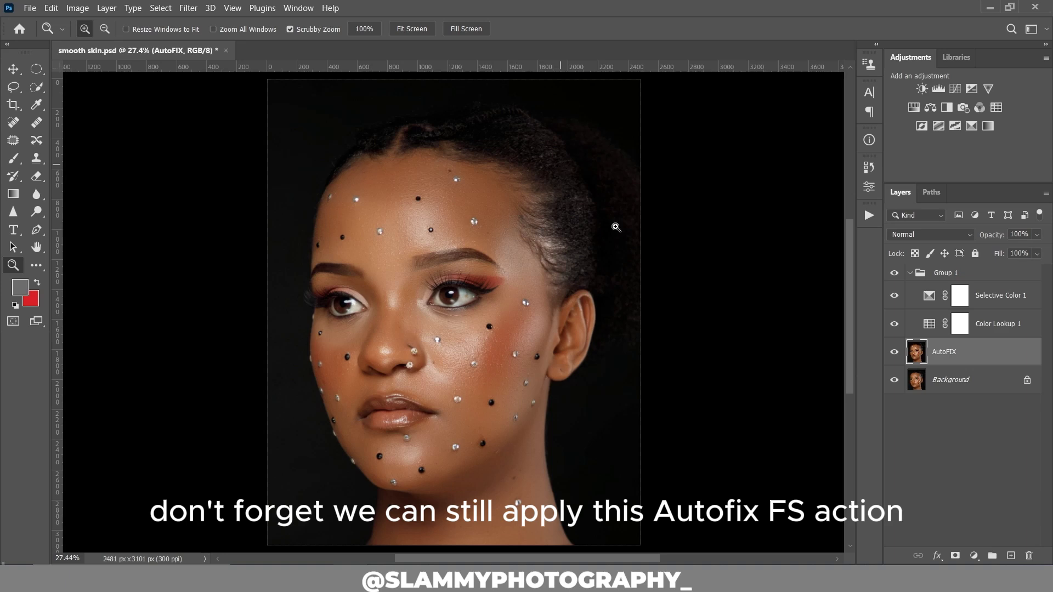
Collapse Group 1 and bring up its layer menu, dismissing it without merging
{"action": "left_click", "coordinate": [913, 276]}
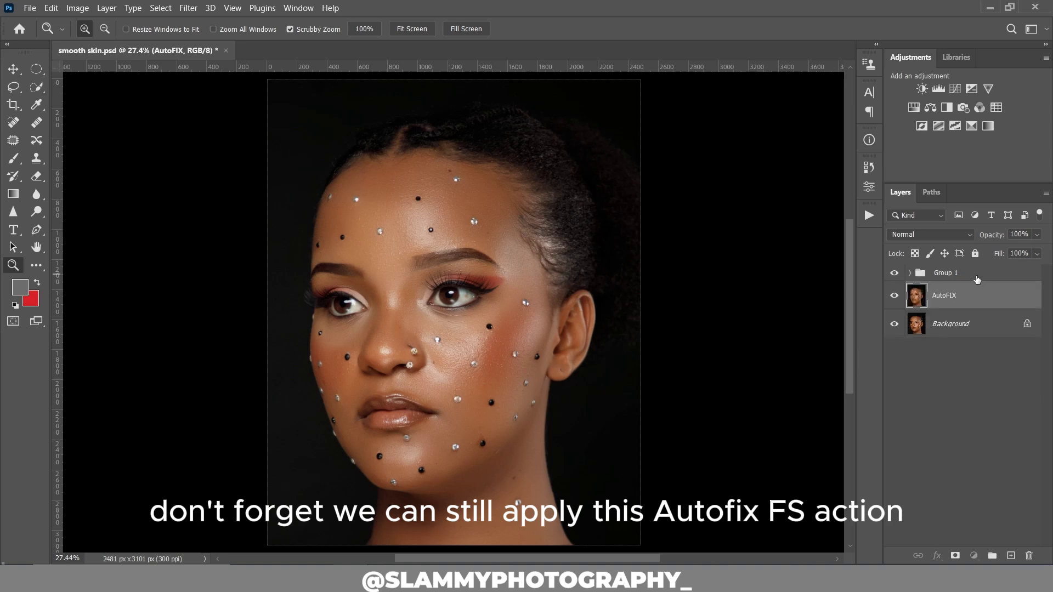
{"action": "left_click", "coordinate": [976, 275]}
{"action": "right_click", "coordinate": [976, 276]}
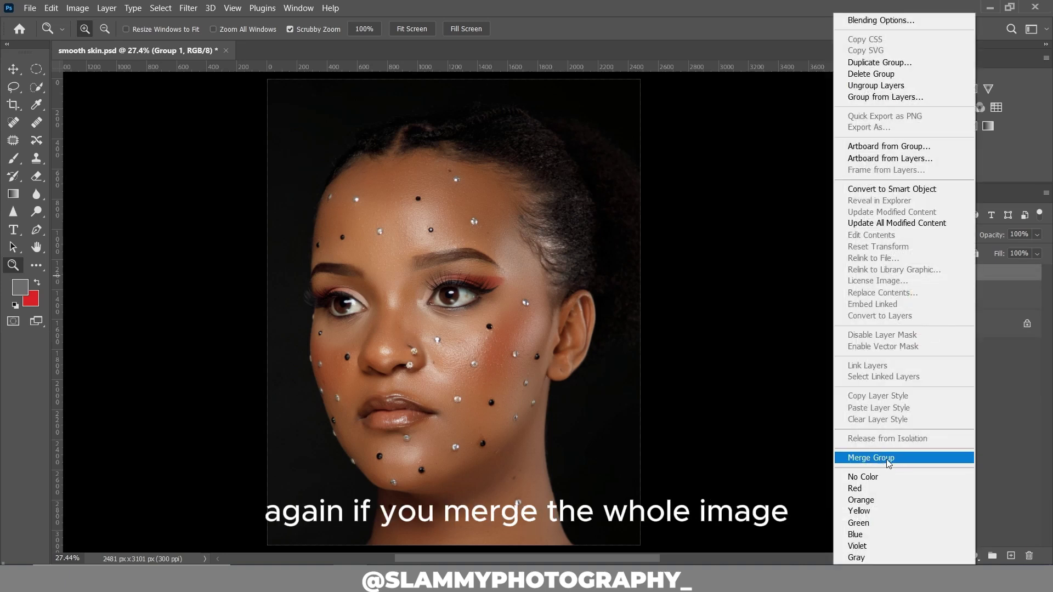
{"action": "left_click", "coordinate": [1001, 357]}
Flatten the image from the AutoFIX layer's menu, then replay the autoFix FS action
{"action": "left_click", "coordinate": [983, 295]}
{"action": "right_click", "coordinate": [983, 295]}
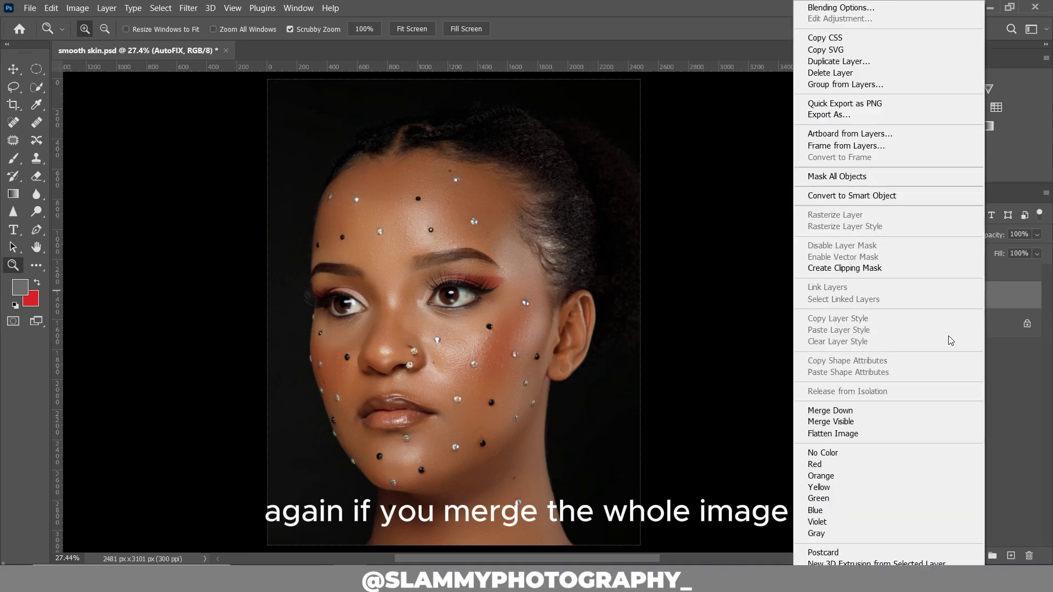
{"action": "left_click", "coordinate": [839, 433]}
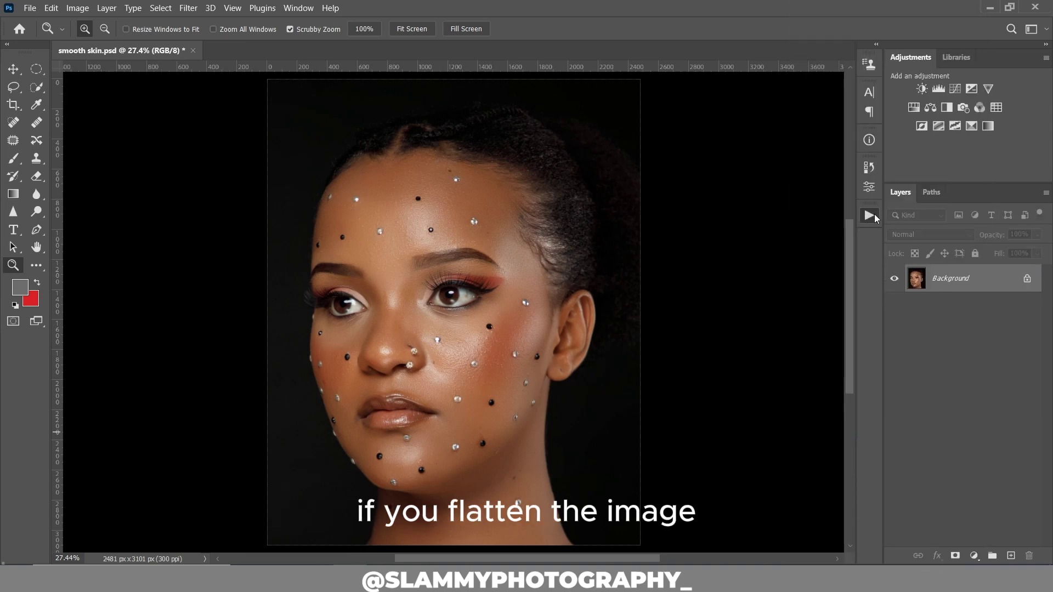
{"action": "left_click", "coordinate": [869, 215]}
{"action": "left_click", "coordinate": [769, 366]}
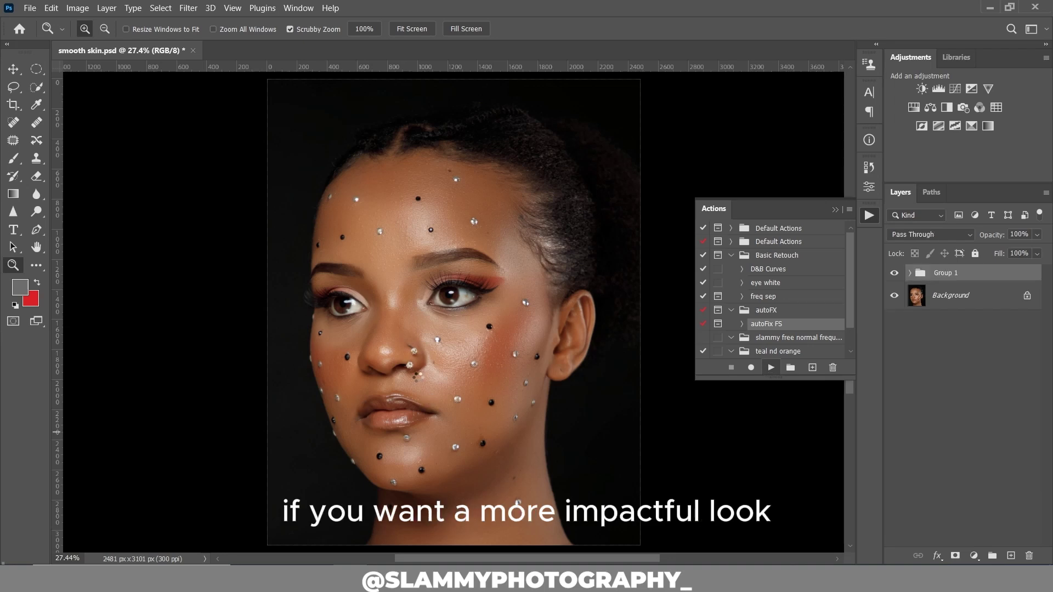
Zoom into the forehead and toggle the new AutoFIX layer off and on to compare
{"action": "left_click", "coordinate": [425, 202]}
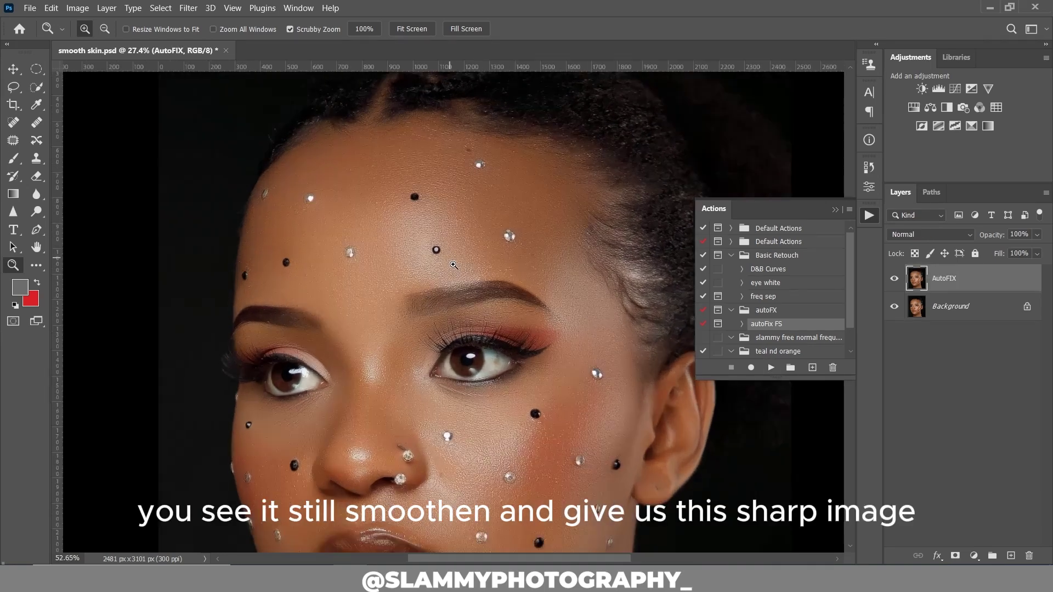
{"action": "scroll", "coordinate": [457, 367], "scroll_direction": "down", "scroll_amount": 3}
{"action": "scroll", "coordinate": [456, 367], "scroll_direction": "down", "scroll_amount": 2}
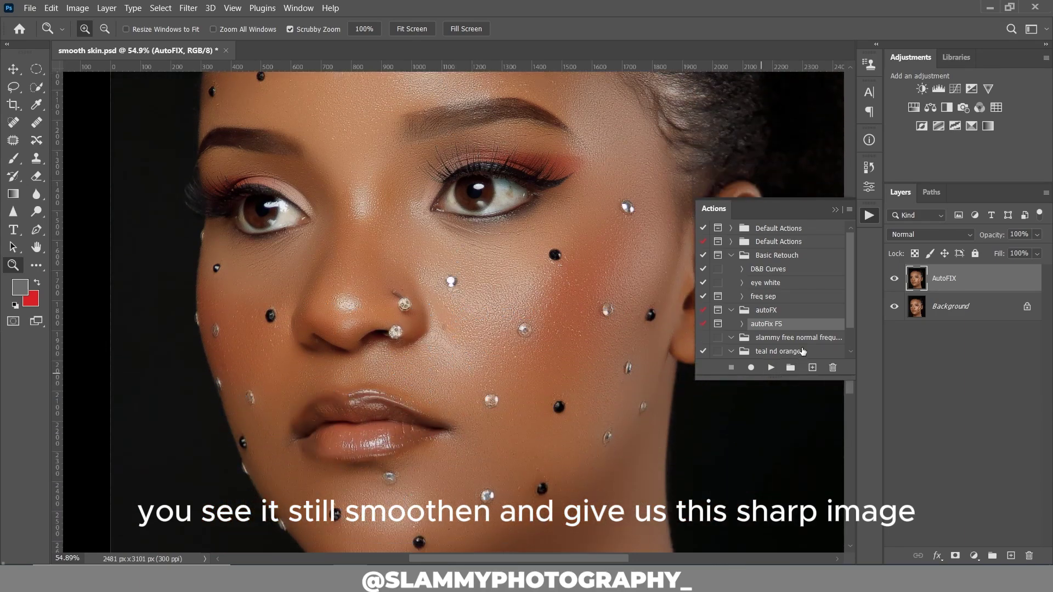
{"action": "left_click", "coordinate": [895, 279]}
{"action": "left_click", "coordinate": [895, 279]}
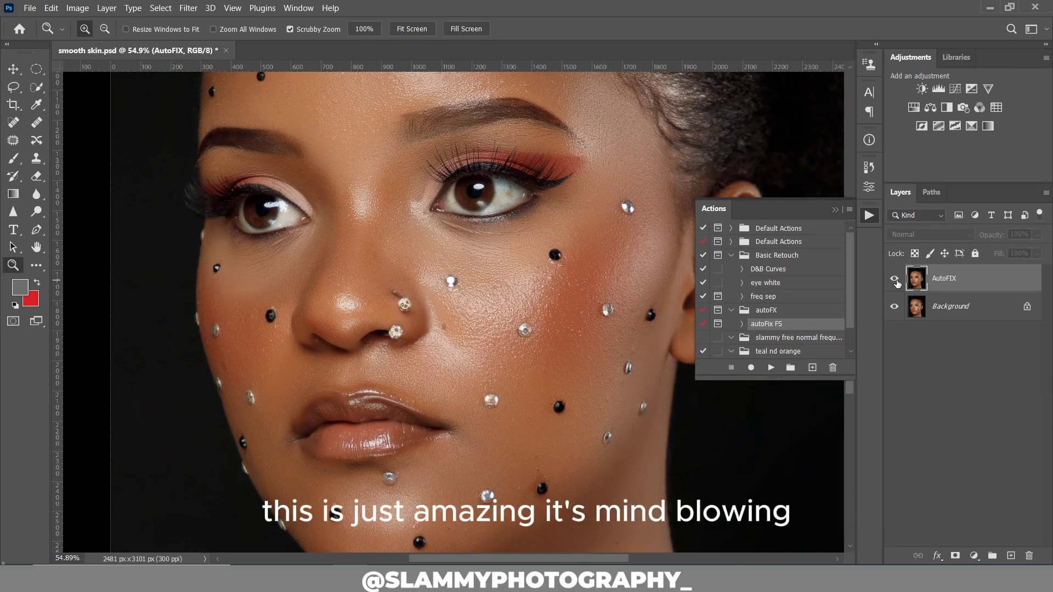
{"action": "scroll", "coordinate": [440, 253], "scroll_direction": "up", "scroll_amount": 3}
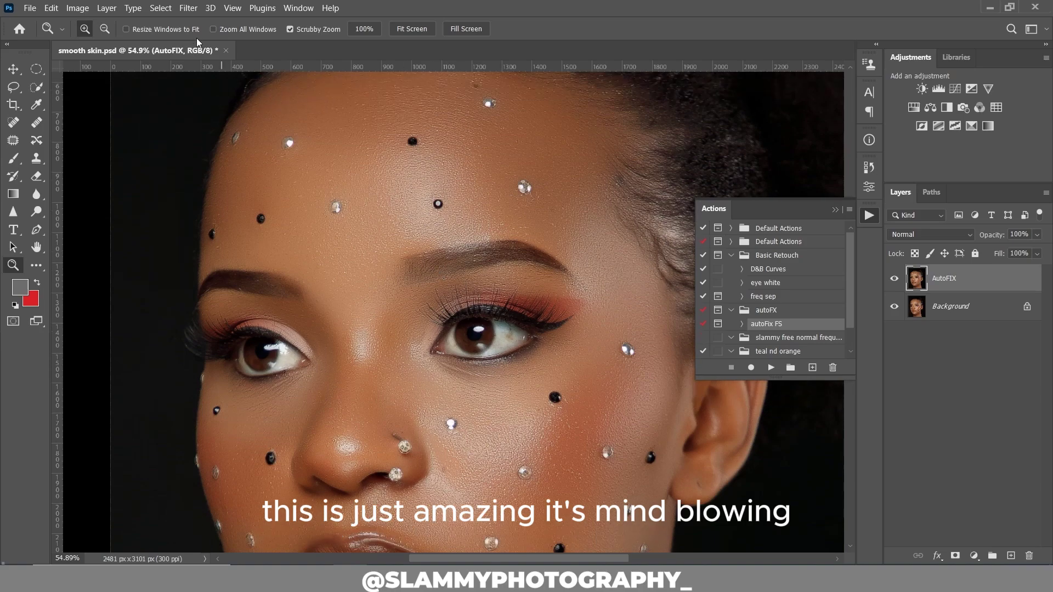
Fit the portrait on screen, then zoom in on the cheek and nose
{"action": "left_click", "coordinate": [233, 7]}
{"action": "left_click", "coordinate": [274, 128]}
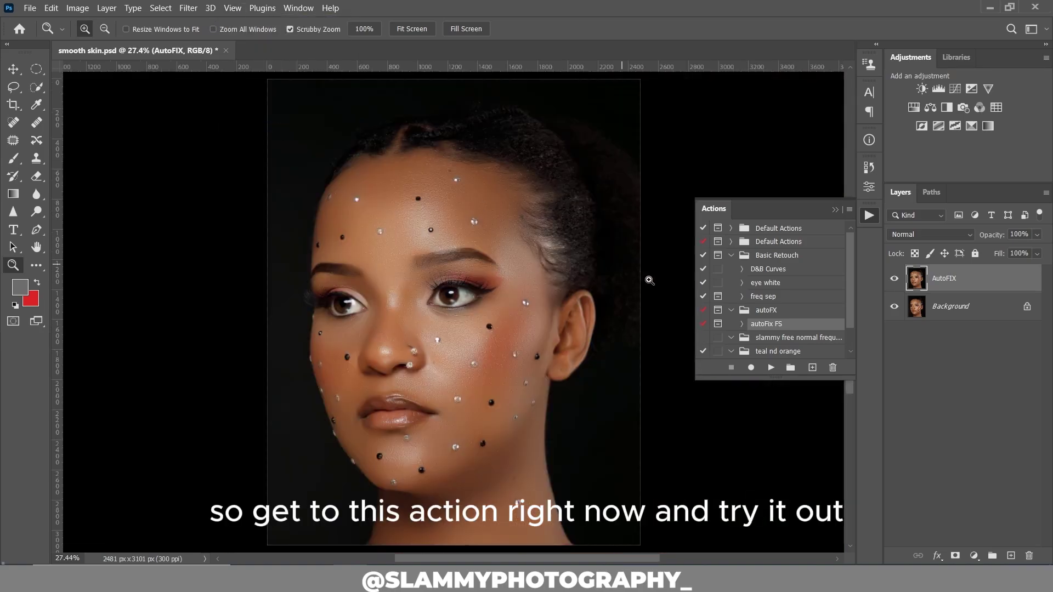
{"action": "left_click_drag", "start_coordinate": [474, 402], "coordinate": [518, 415]}
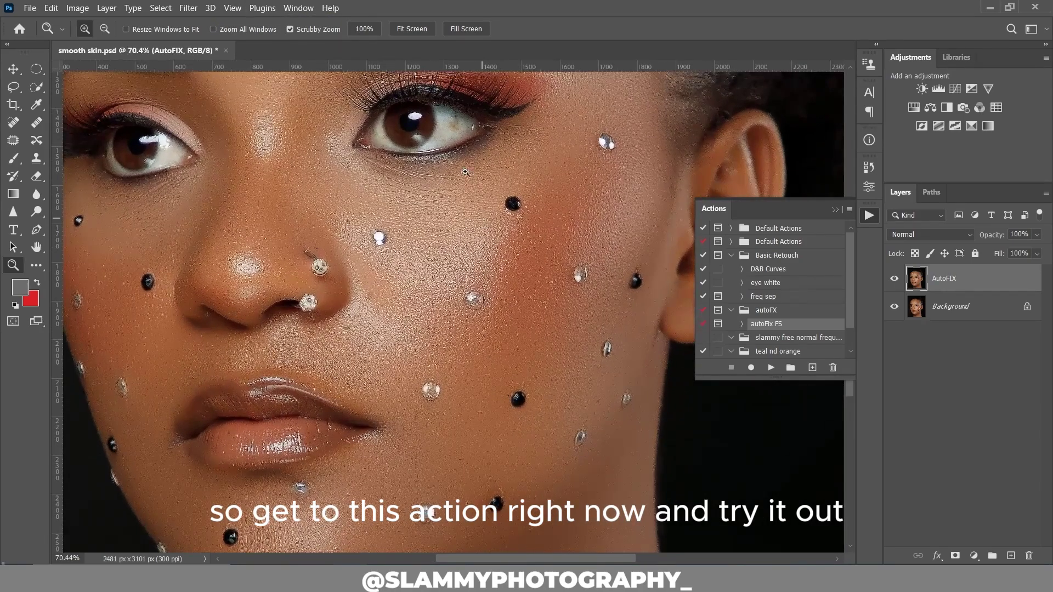
{"action": "scroll", "coordinate": [465, 172], "scroll_direction": "up", "scroll_amount": 8}
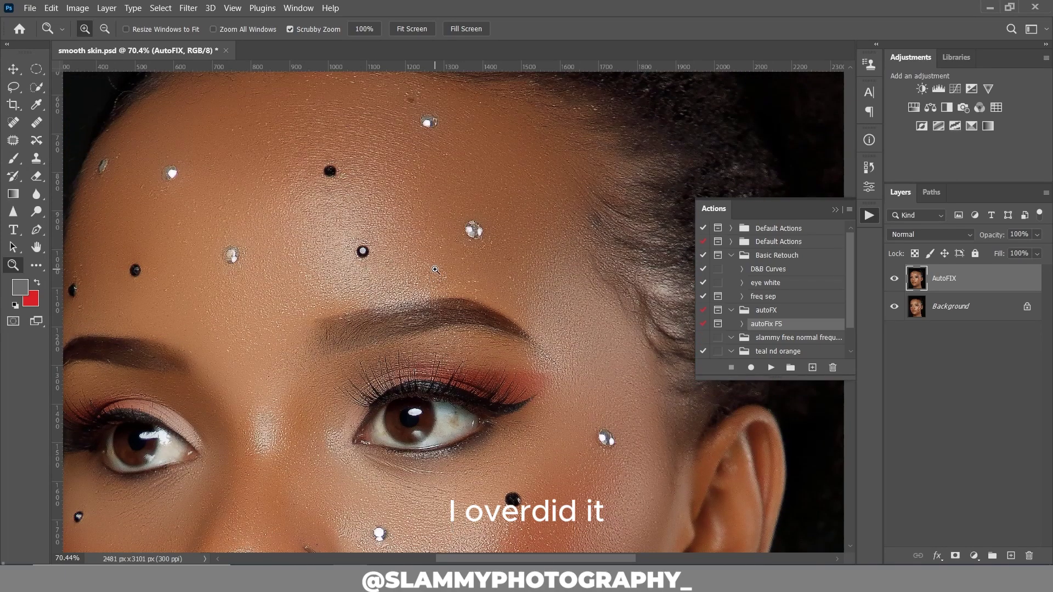
{"action": "scroll", "coordinate": [418, 233], "scroll_direction": "up", "scroll_amount": 1}
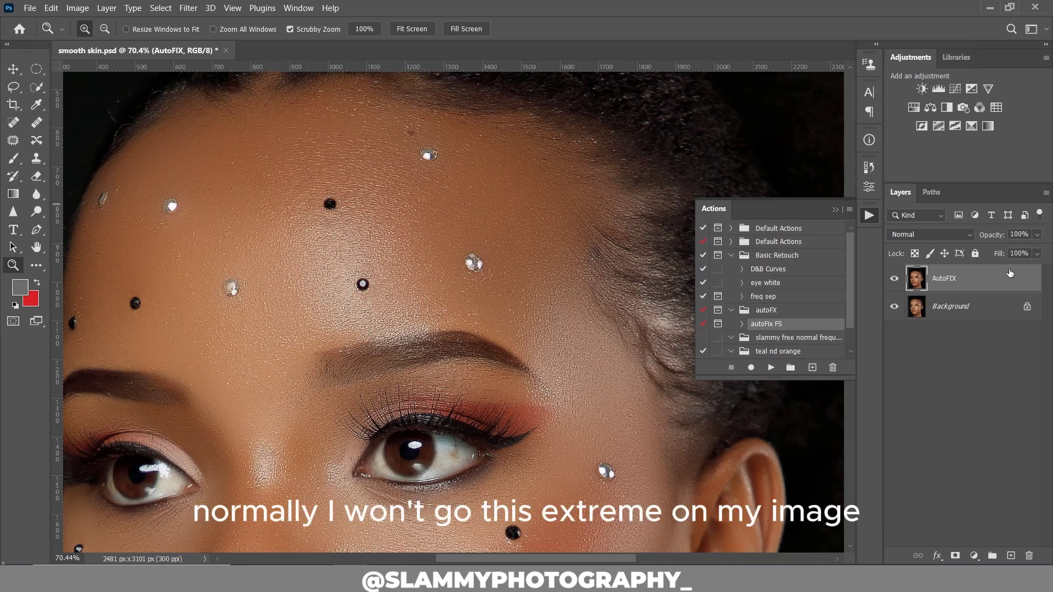
Lower the AutoFIX layer's opacity to 29%, fit the image on screen, and collapse Actions
{"action": "left_click_drag", "start_coordinate": [1001, 237], "coordinate": [973, 233]}
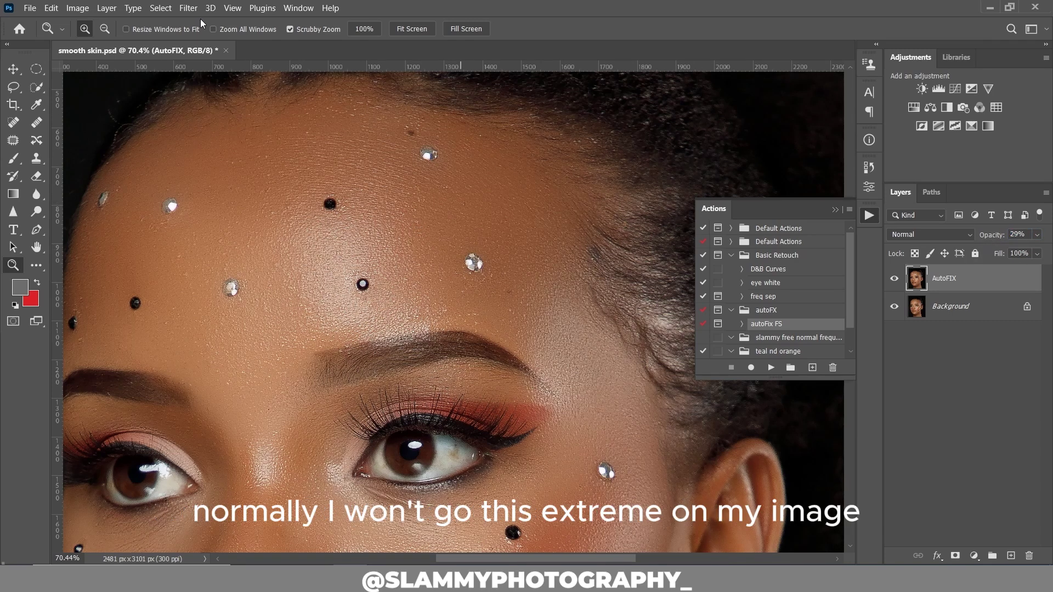
{"action": "left_click", "coordinate": [233, 8]}
{"action": "left_click", "coordinate": [275, 128]}
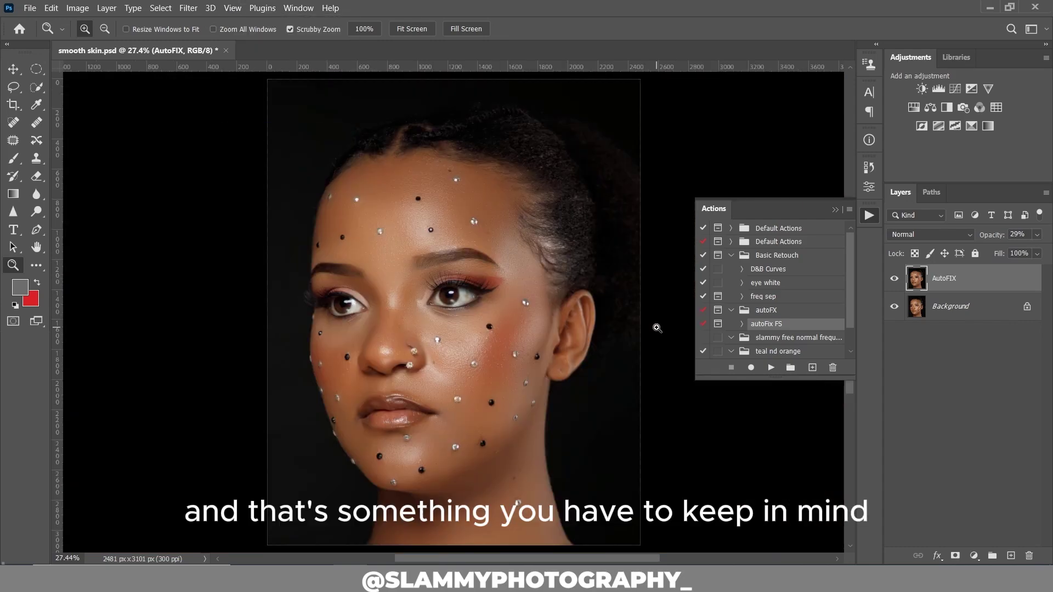
{"action": "left_click", "coordinate": [834, 210]}
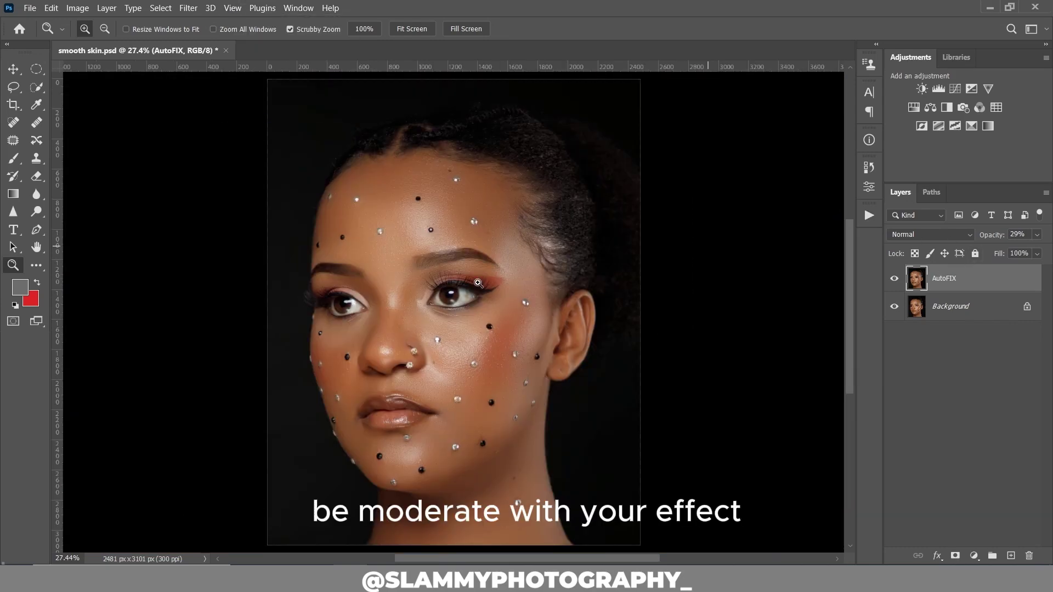
Zoom in around the eyes to check the result, then fit the portrait on screen
{"action": "left_click_drag", "start_coordinate": [479, 283], "coordinate": [529, 376]}
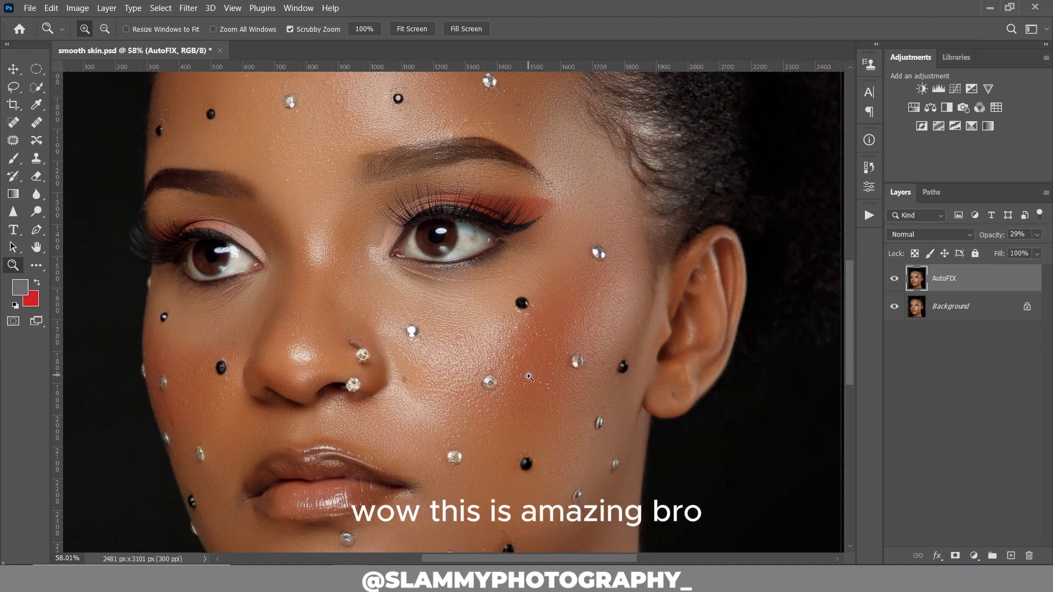
{"action": "scroll", "coordinate": [529, 377], "scroll_direction": "down", "scroll_amount": 4}
{"action": "left_click", "coordinate": [231, 8]}
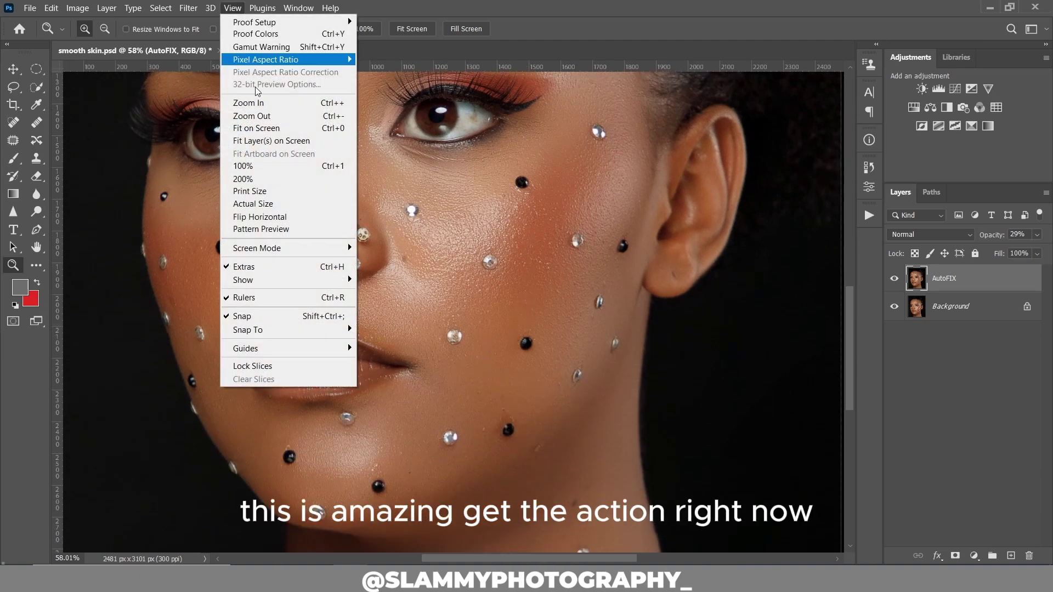
{"action": "left_click", "coordinate": [268, 128]}
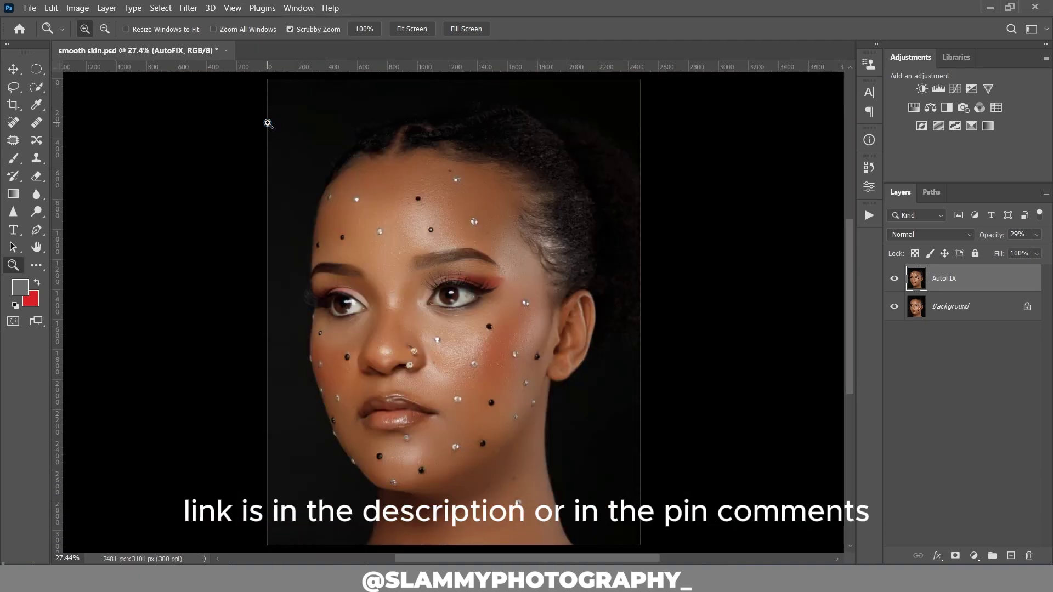